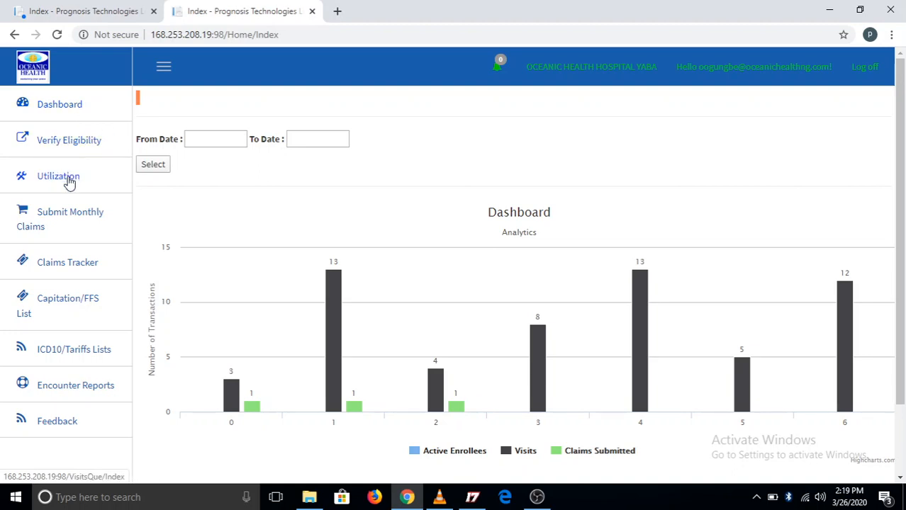
# Open the Utilization page and view the available Search By options.
pyautogui.click(68, 181)
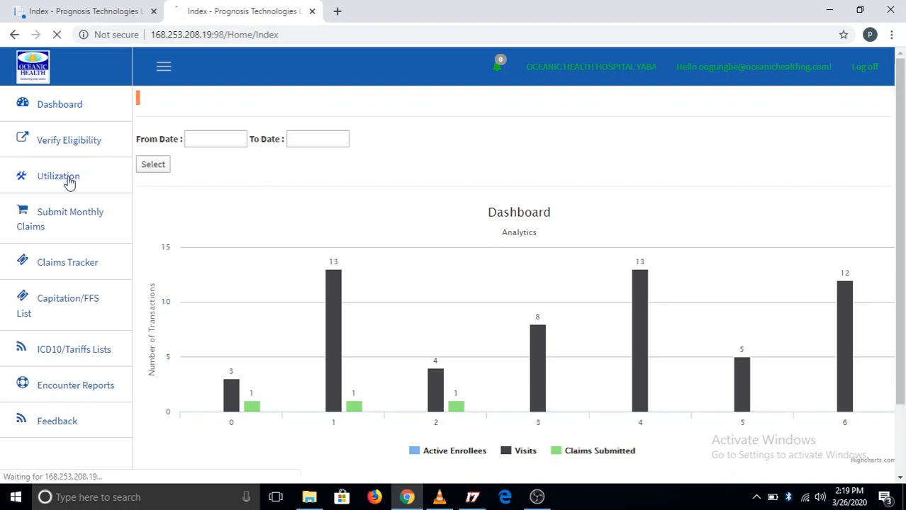
pyautogui.click(438, 148)
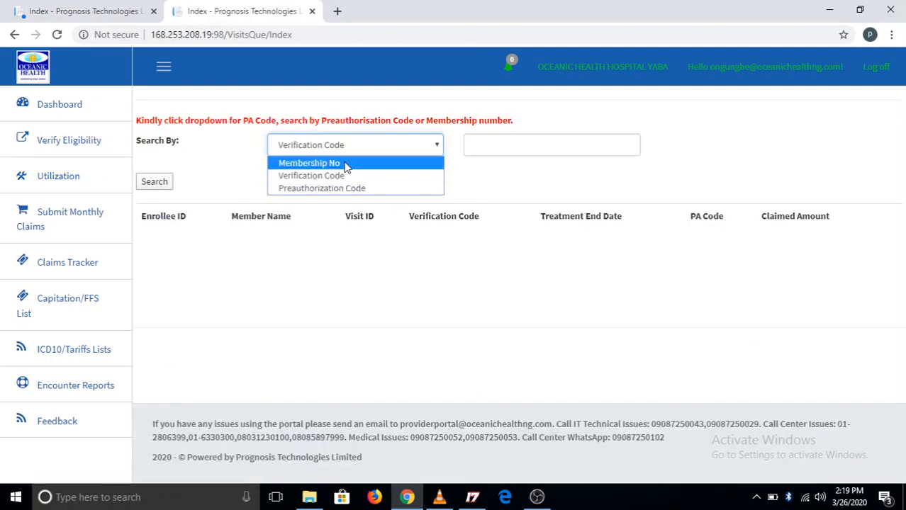
pyautogui.click(423, 148)
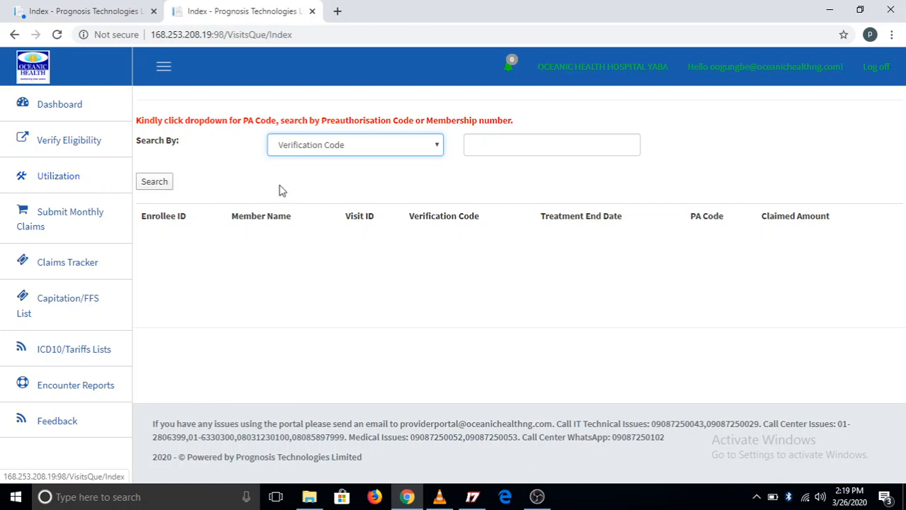
pyautogui.click(438, 146)
pyautogui.click(438, 146)
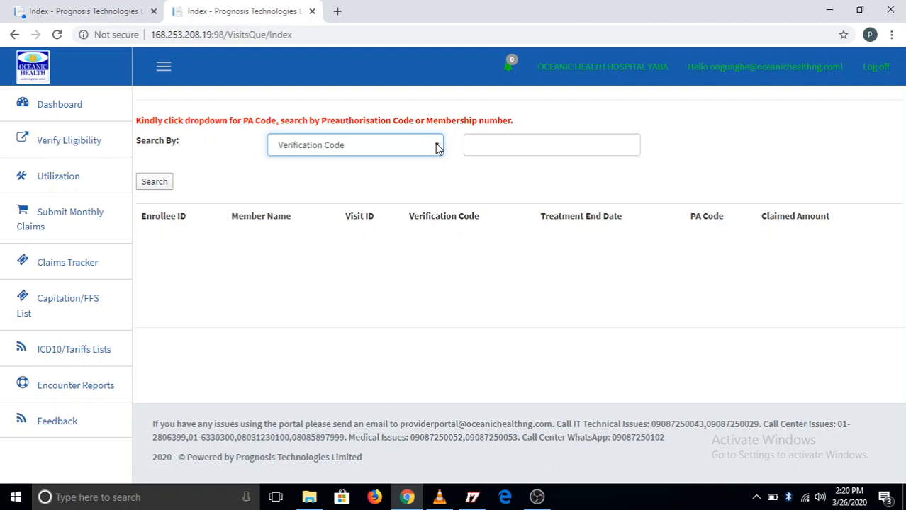
pyautogui.click(68, 180)
pyautogui.click(437, 146)
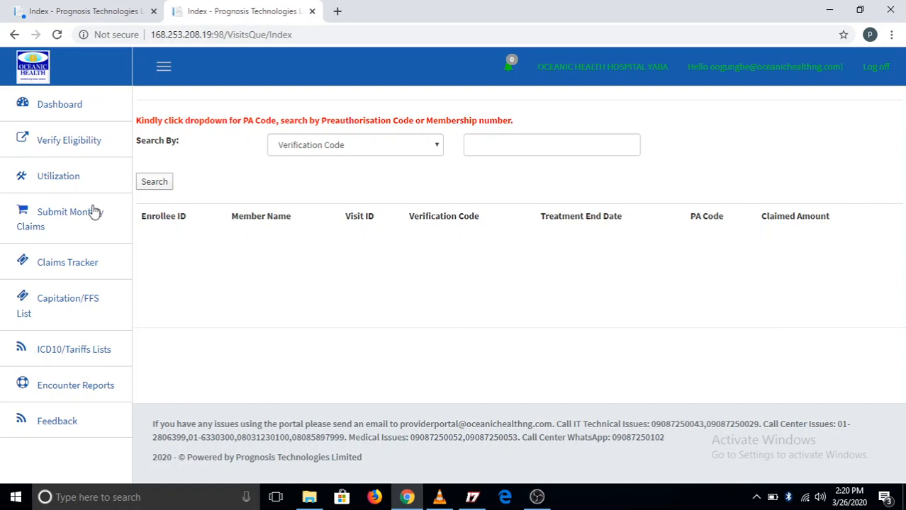
# Reload the Utilization page and search for visits by Membership No, using the enrollee's membership number.
pyautogui.click(62, 178)
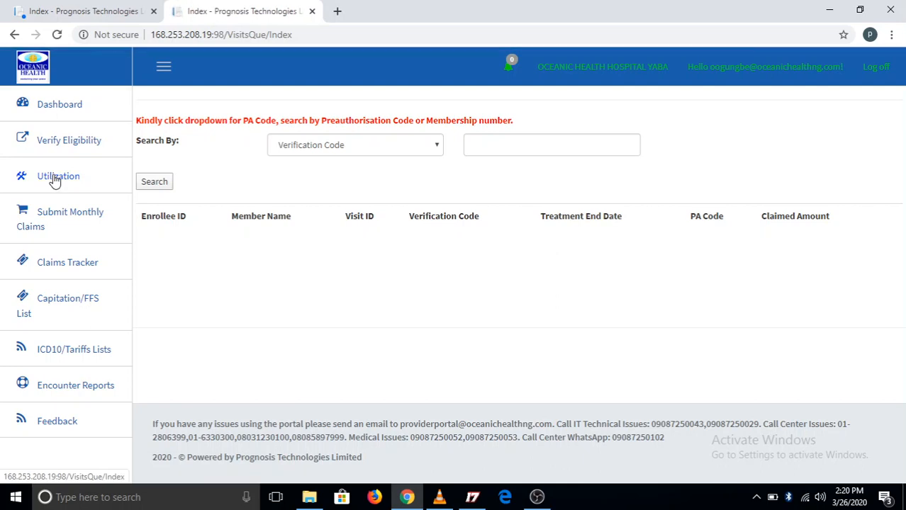
pyautogui.click(435, 147)
pyautogui.click(391, 165)
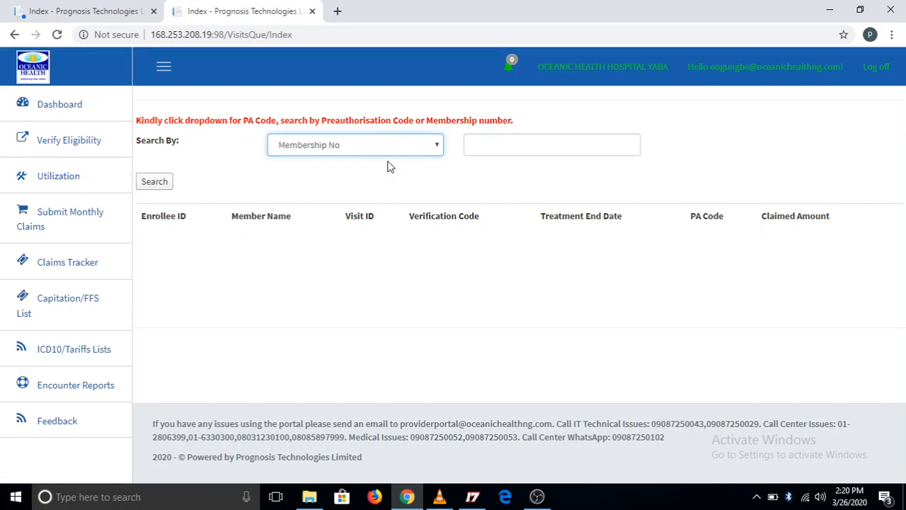
pyautogui.click(510, 139)
pyautogui.click(511, 172)
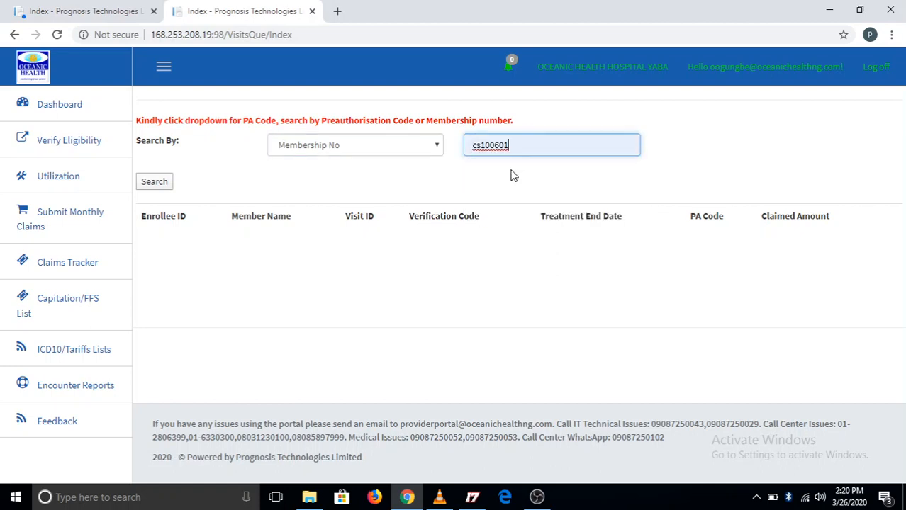
pyautogui.click(155, 185)
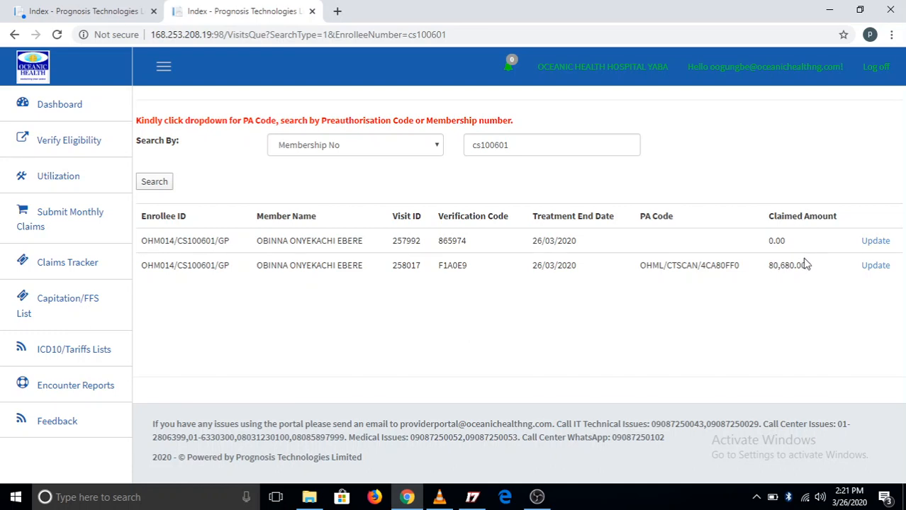
# Open the visit that has a CT scan PA code for updating and review the status of its utilization entries.
pyautogui.click(873, 270)
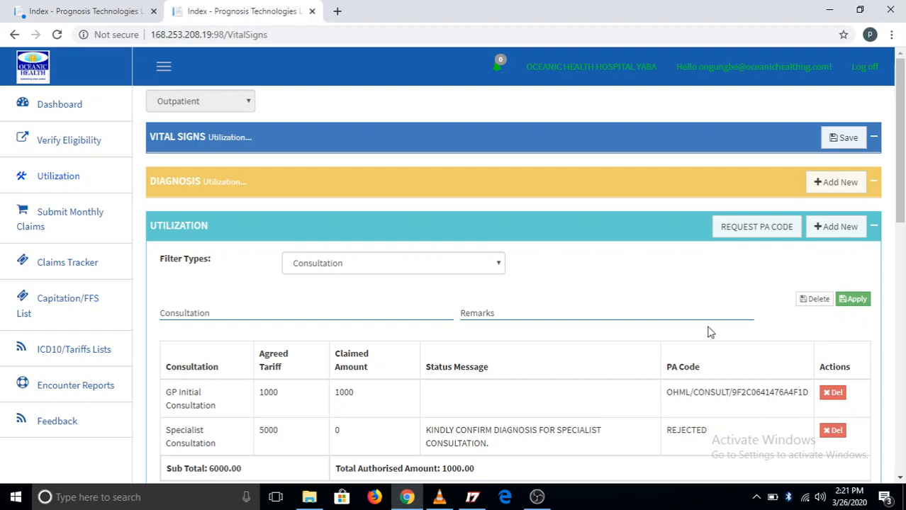
pyautogui.scroll(-1, 707, 333)
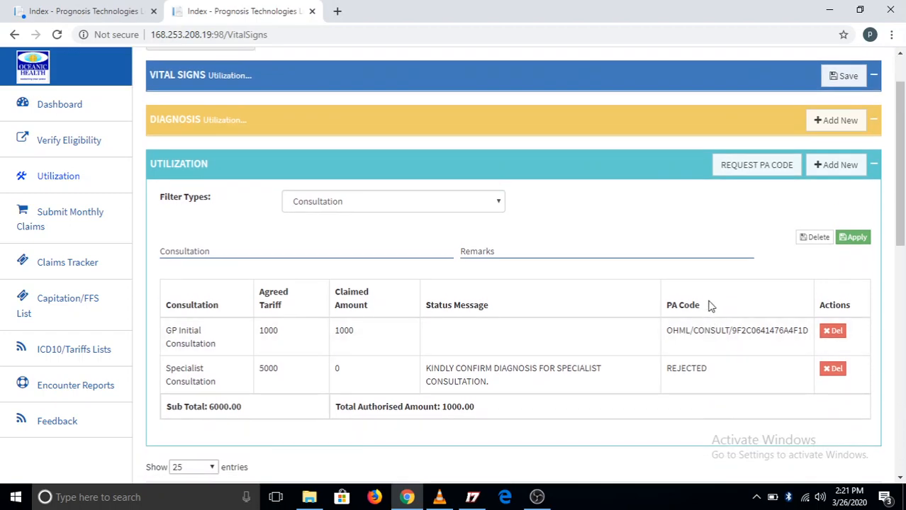
pyautogui.scroll(-1, 709, 303)
pyautogui.moveTo(900, 231); pyautogui.dragTo(903, 380)
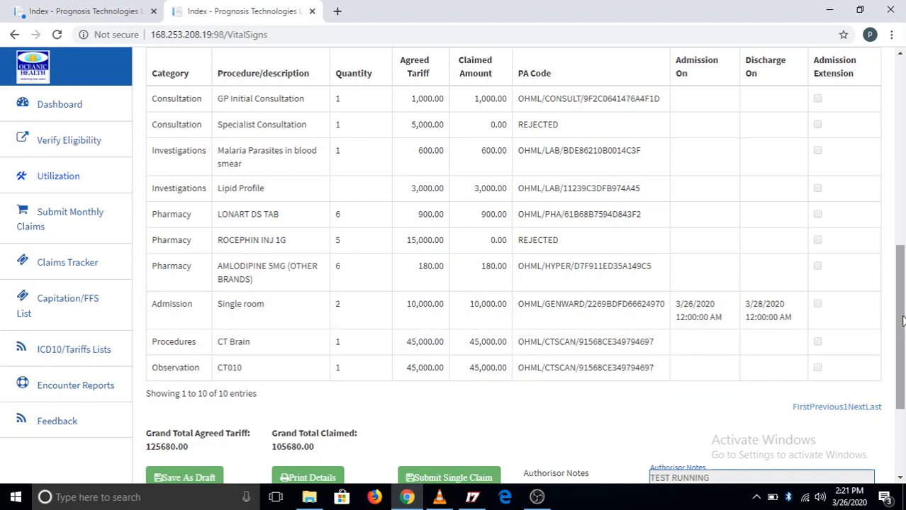
pyautogui.moveTo(902, 321); pyautogui.dragTo(885, 305)
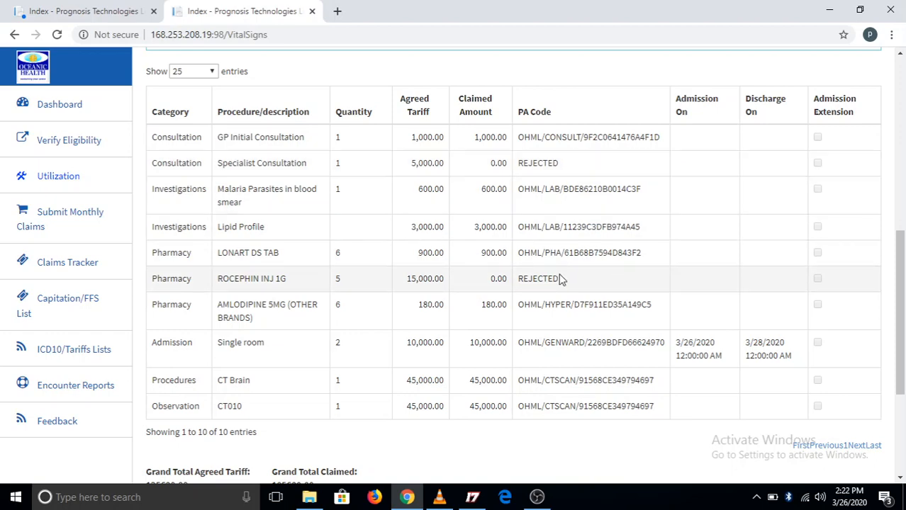
# Delete the rejected Specialist Consultation entry from the visit's utilization and confirm the deletion.
pyautogui.moveTo(899, 241); pyautogui.dragTo(897, 115)
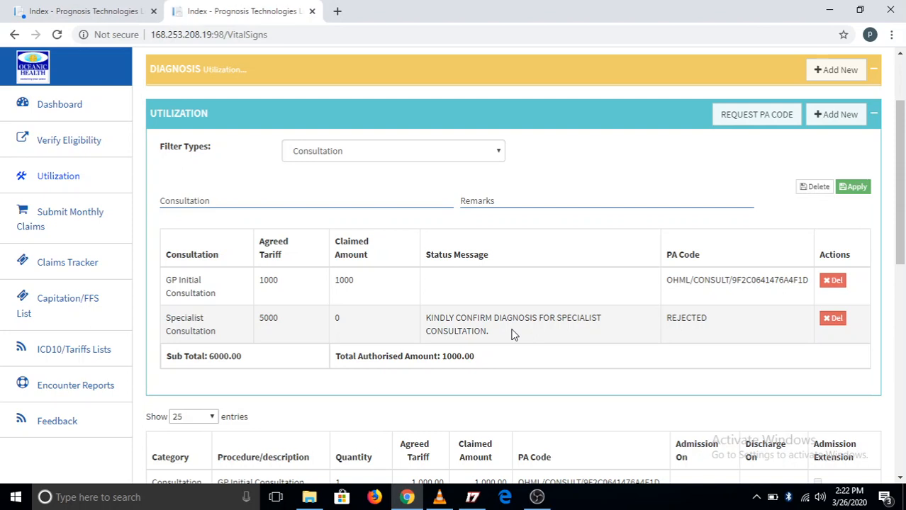
pyautogui.click(829, 321)
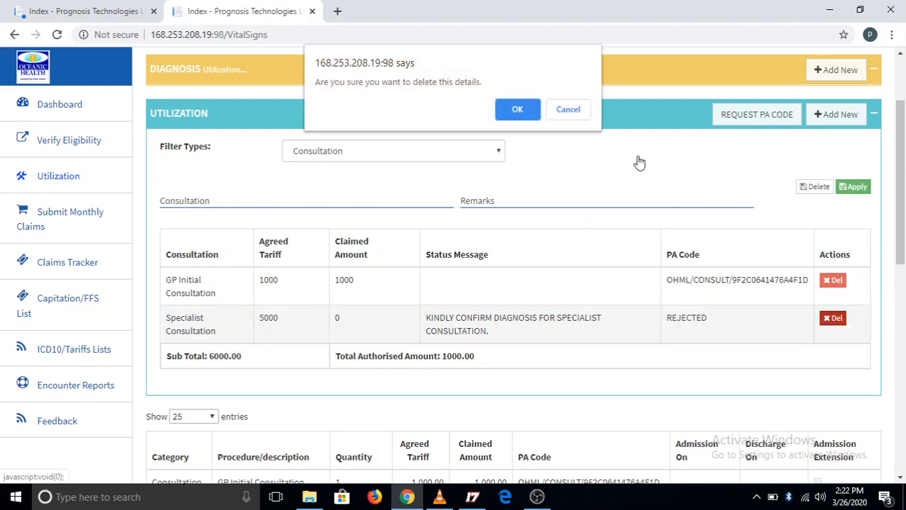
pyautogui.click(519, 109)
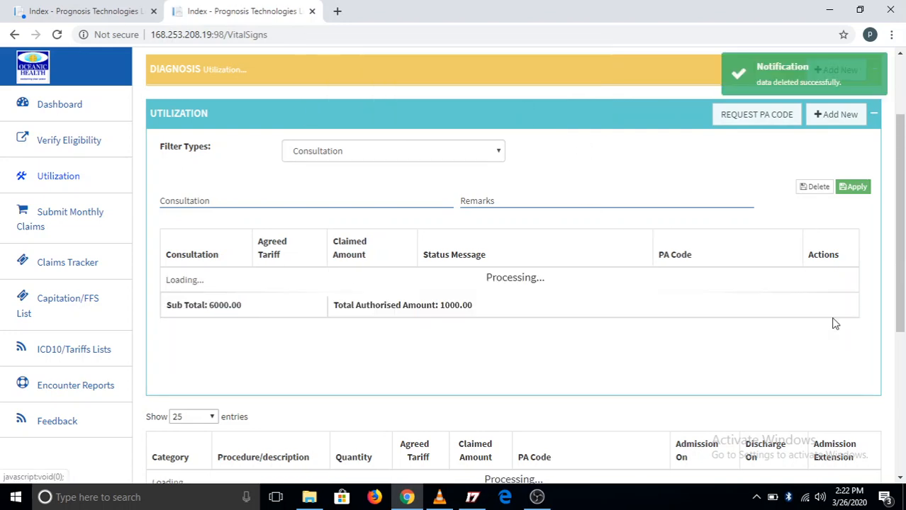
# Add a Specialist Consultation with the remark "patient to see a cardiologist on account of hypertension.".
pyautogui.click(343, 202)
pyautogui.write('speci')
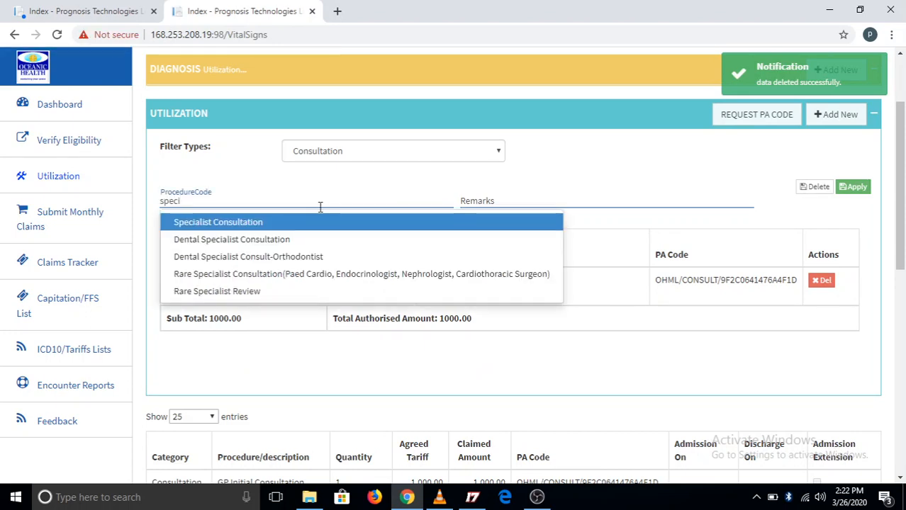
pyautogui.click(309, 222)
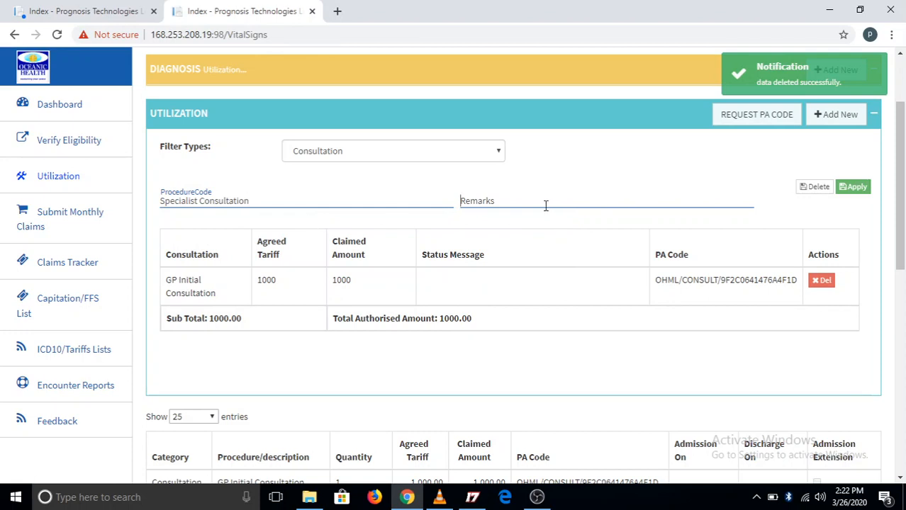
pyautogui.click(545, 206)
pyautogui.write('patient to see a cardiologist on account of hypertension.')
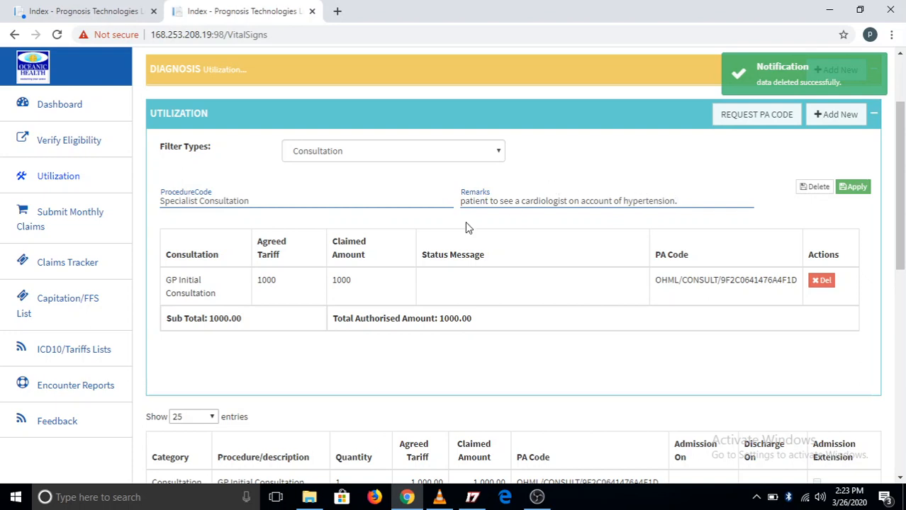
pyautogui.click(855, 188)
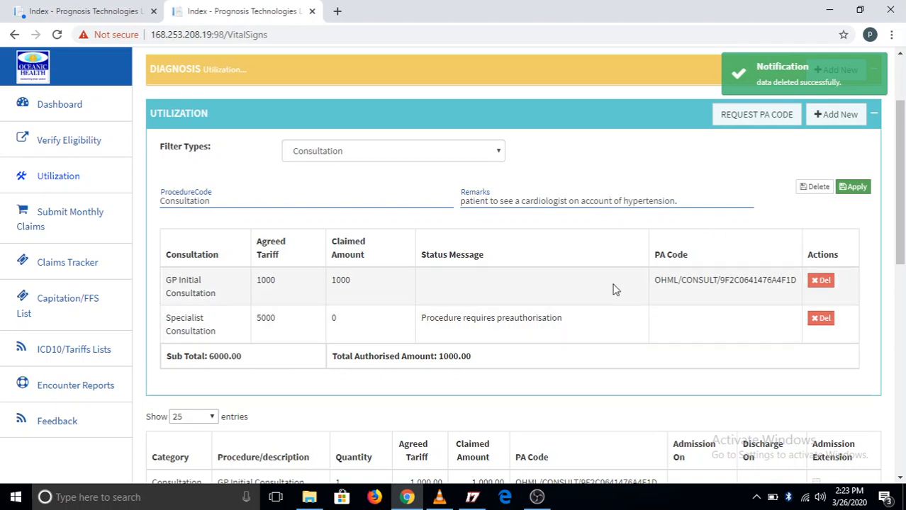
# Filter the utilization entries by Pharmacy and examine the status message of the ROCEPHIN INJ 1G entry.
pyautogui.scroll(-2, 614, 289)
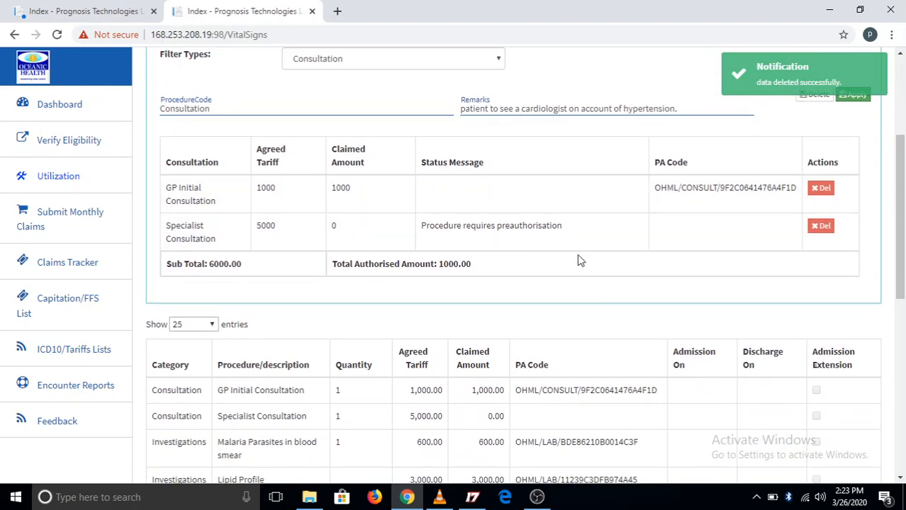
pyautogui.scroll(1, 578, 259)
pyautogui.scroll(1, 578, 259)
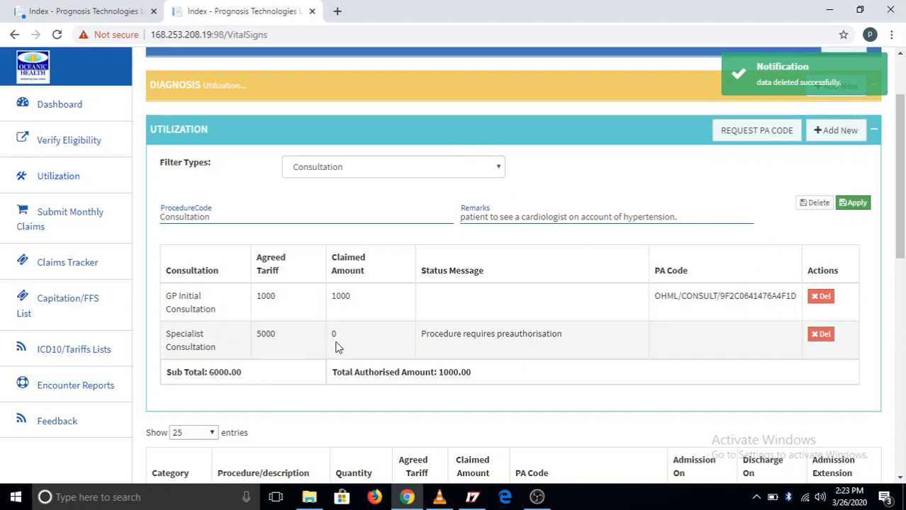
pyautogui.click(497, 168)
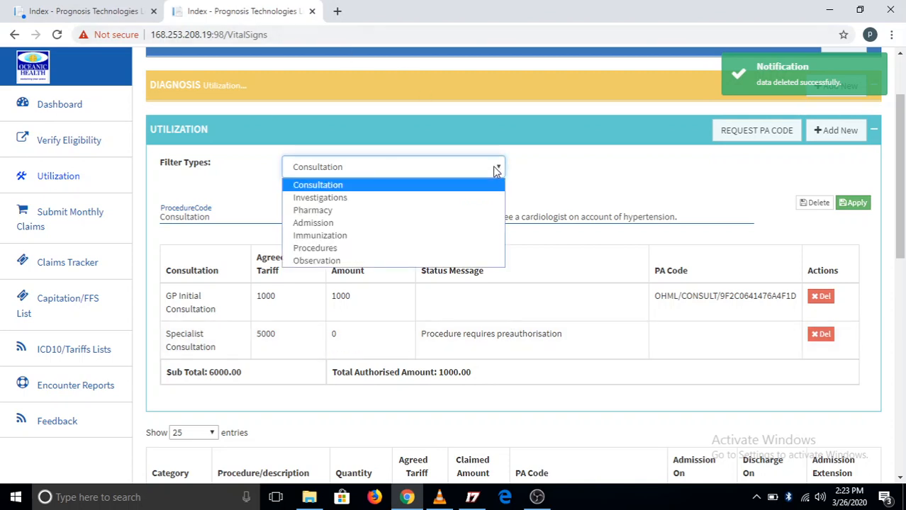
pyautogui.click(369, 215)
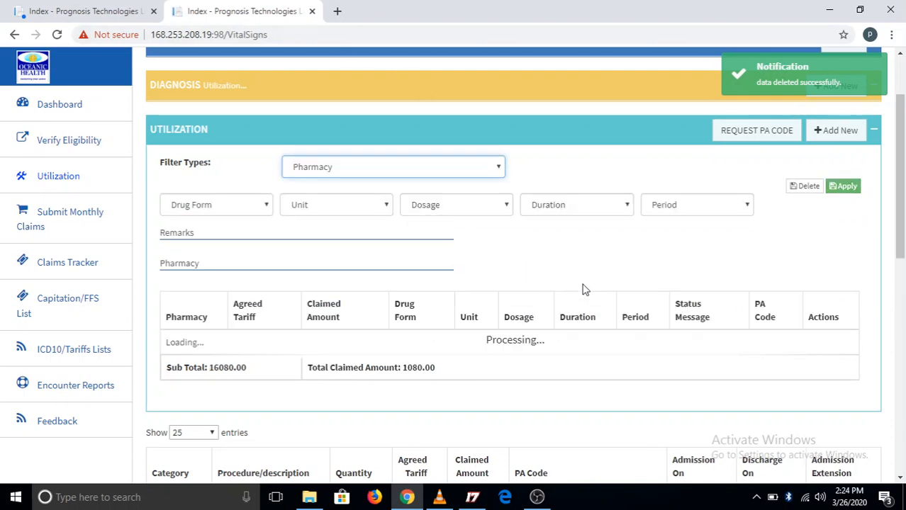
pyautogui.scroll(-3, 586, 285)
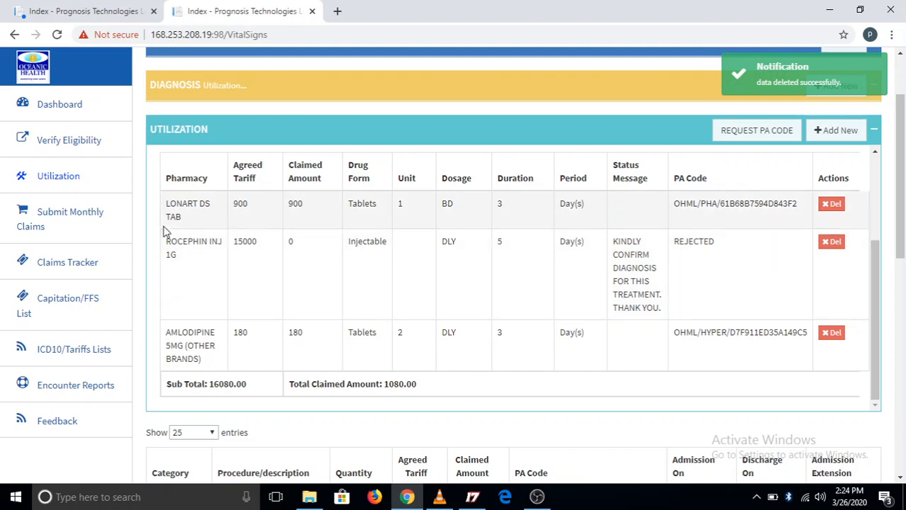
pyautogui.click(346, 263)
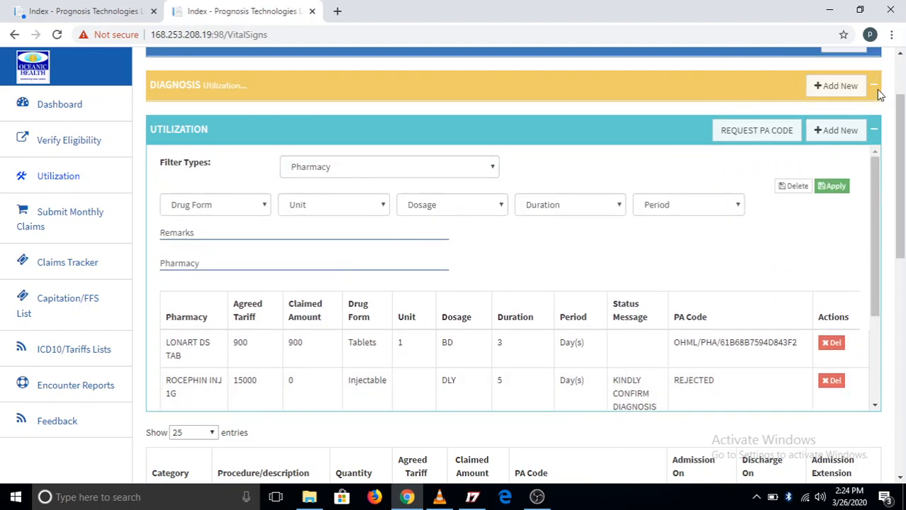
# Check the visit's recorded diagnoses and compare them with the pharmacy entries and their status messages.
pyautogui.click(874, 86)
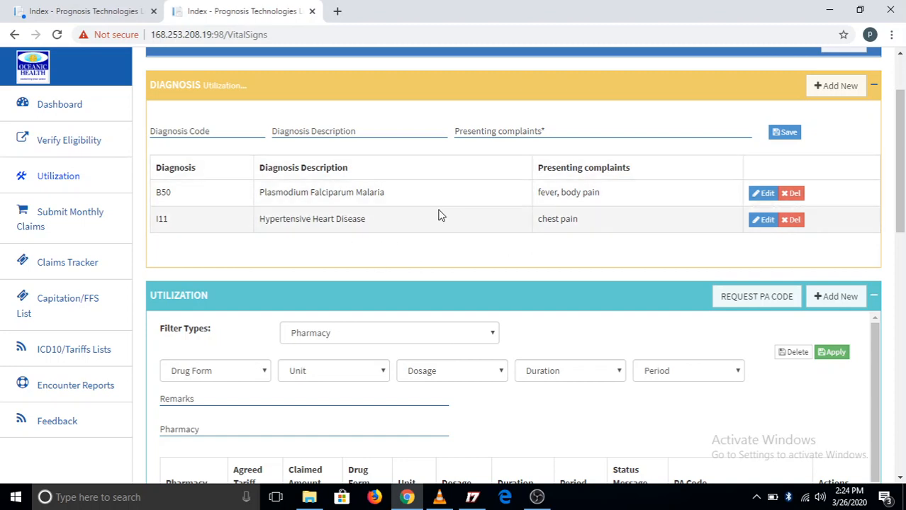
pyautogui.click(873, 86)
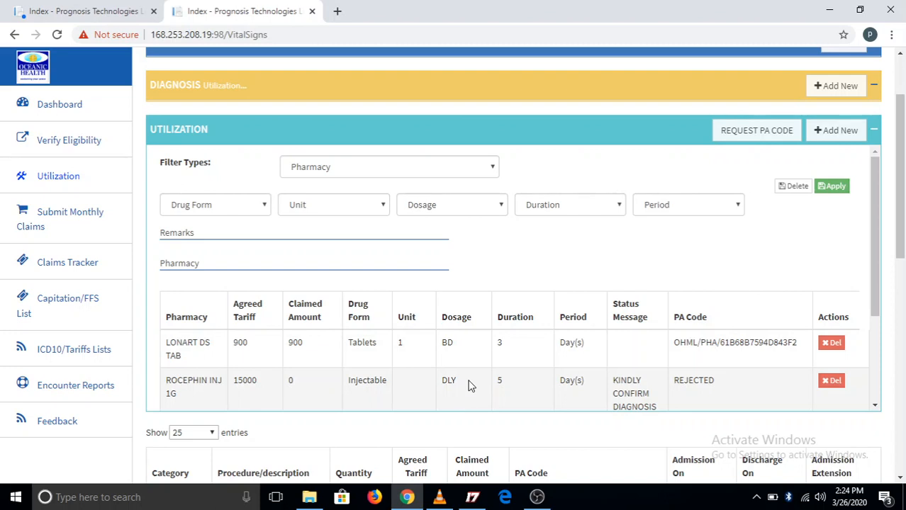
pyautogui.scroll(-2, 468, 386)
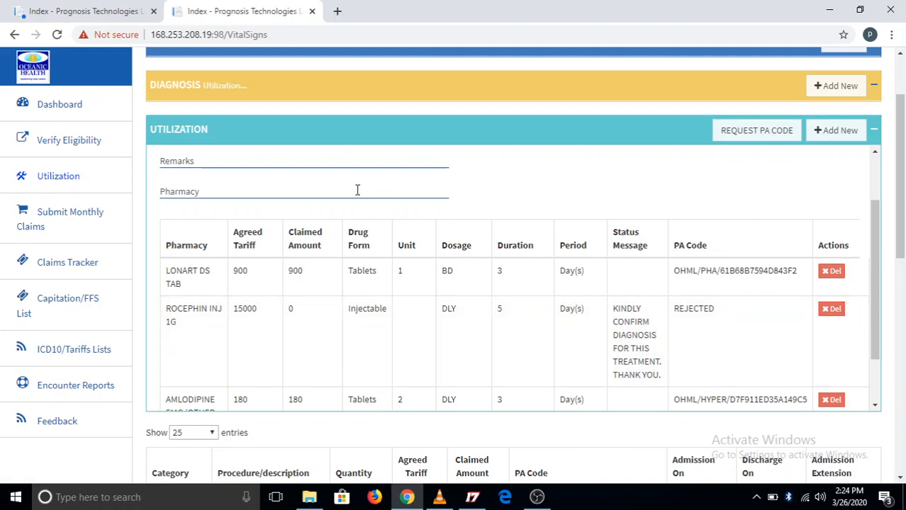
pyautogui.click(293, 164)
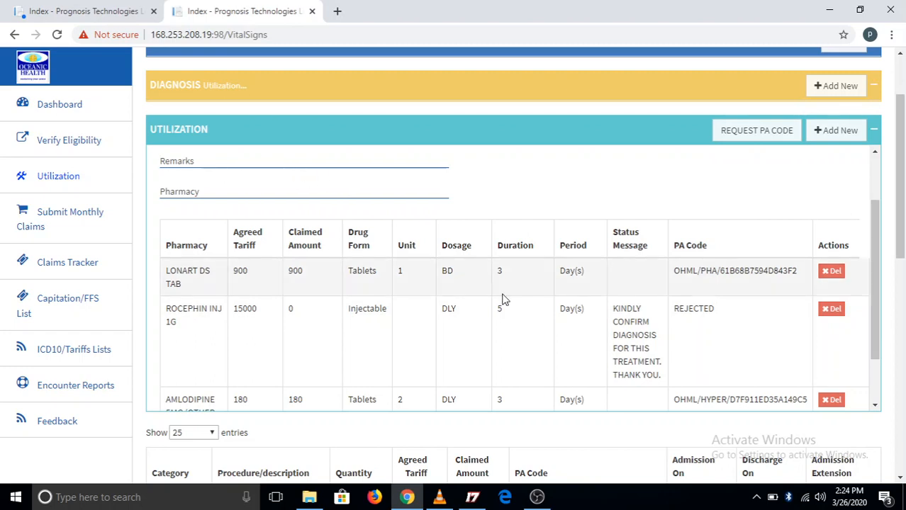
pyautogui.scroll(-1, 498, 301)
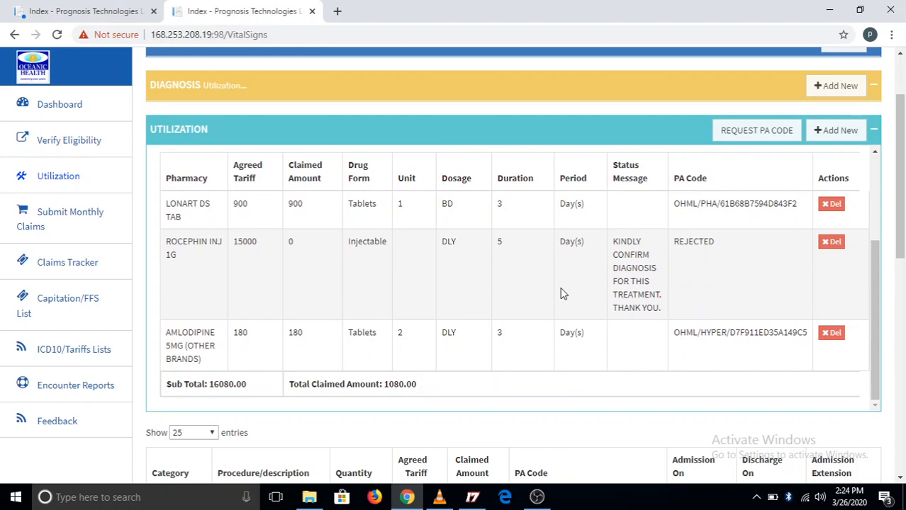
pyautogui.scroll(2, 560, 293)
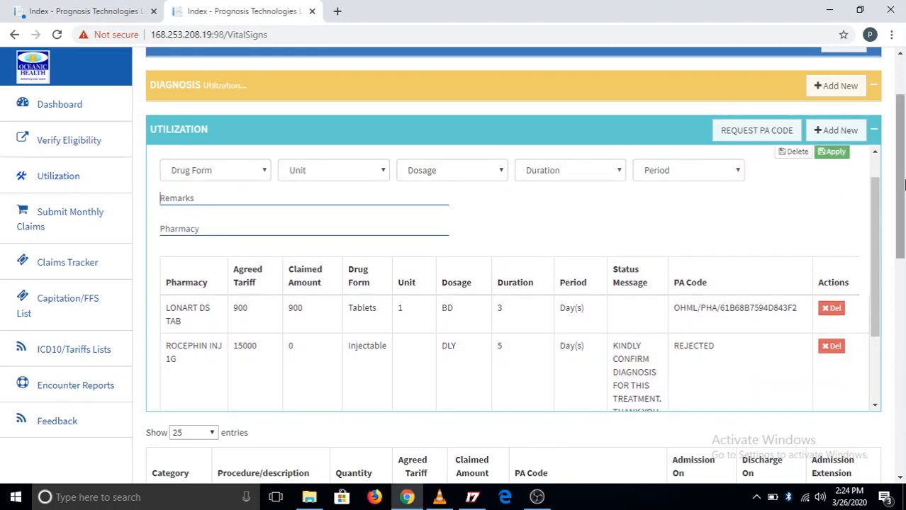
# Review the PA codes and claimed amounts in the visit's full list of procedures.
pyautogui.scroll(-5, 904, 169)
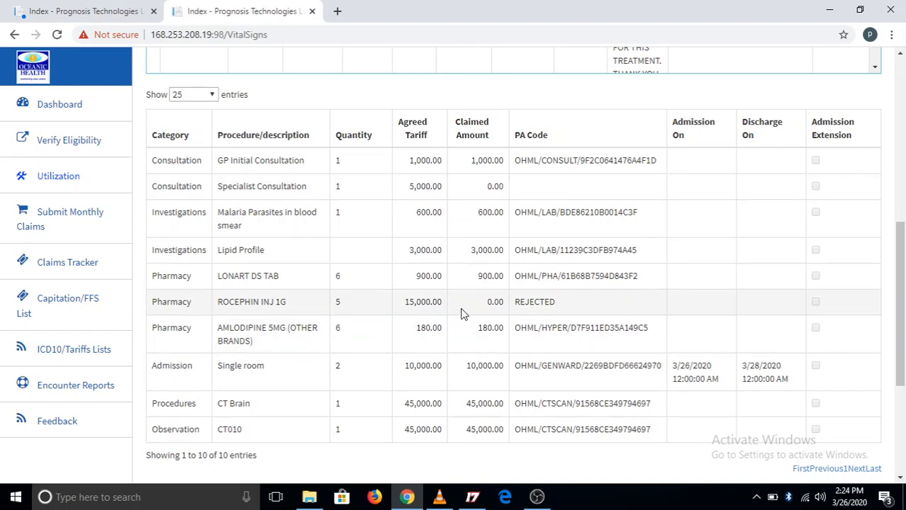
pyautogui.scroll(-1, 569, 306)
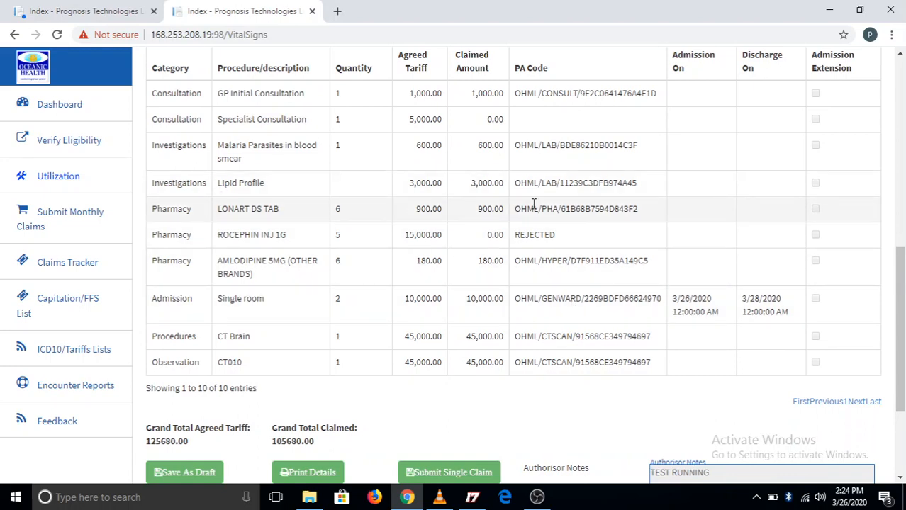
pyautogui.scroll(1, 533, 204)
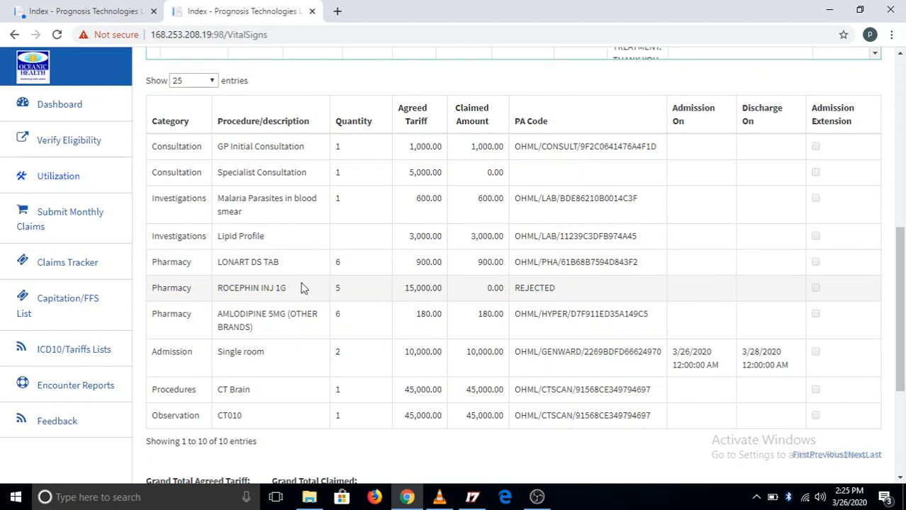
# Delete the rejected ROCEPHIN INJ 1G entry from the visit's pharmacy utilization and confirm the deletion.
pyautogui.scroll(1, 516, 274)
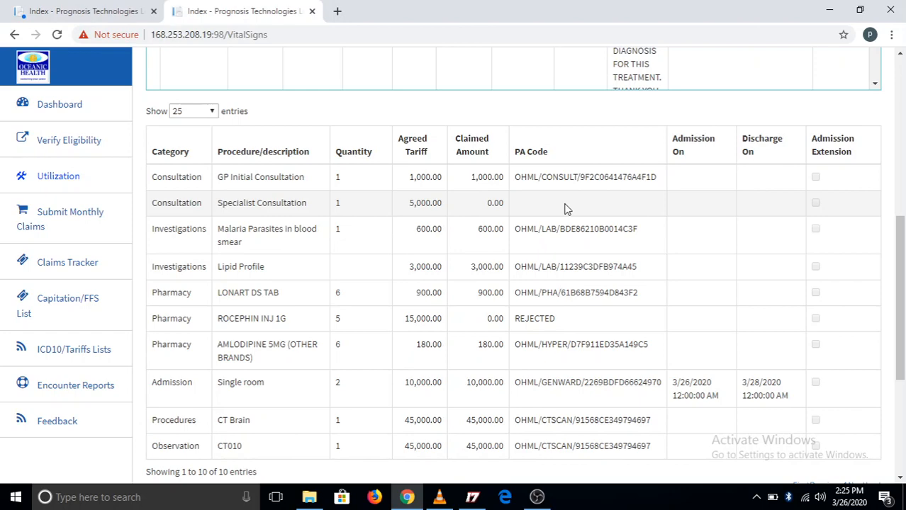
pyautogui.scroll(-3, 564, 209)
pyautogui.scroll(6, 629, 145)
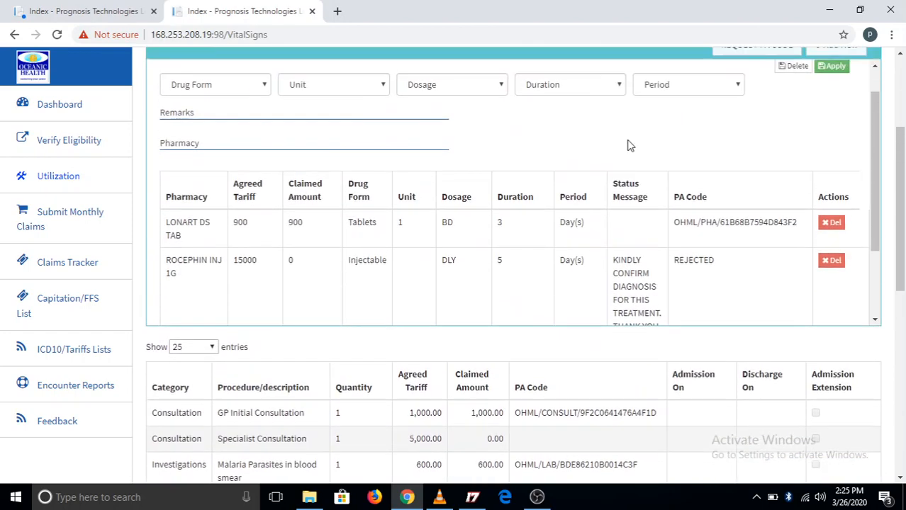
pyautogui.scroll(2, 629, 145)
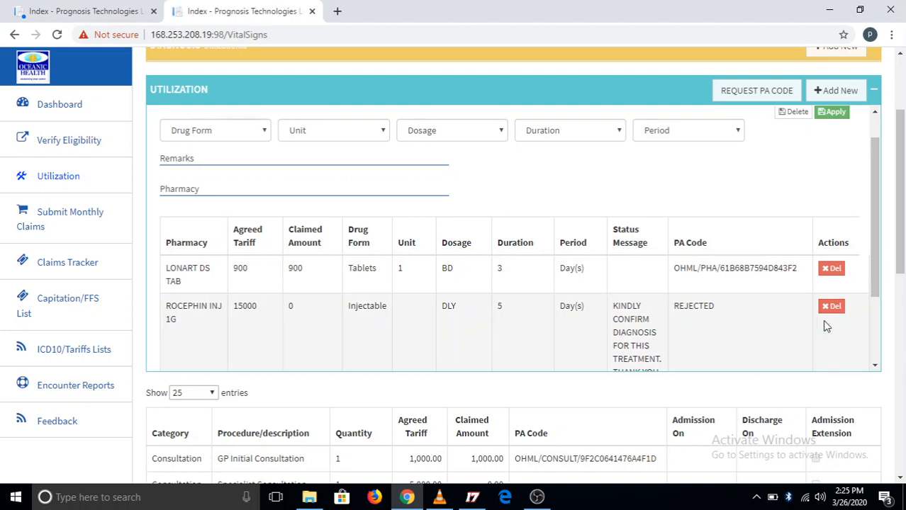
pyautogui.click(831, 307)
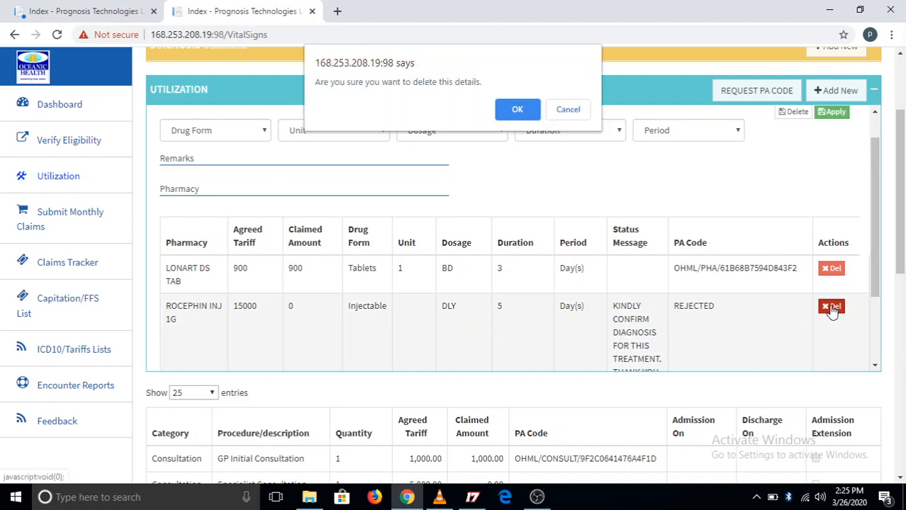
pyautogui.click(517, 111)
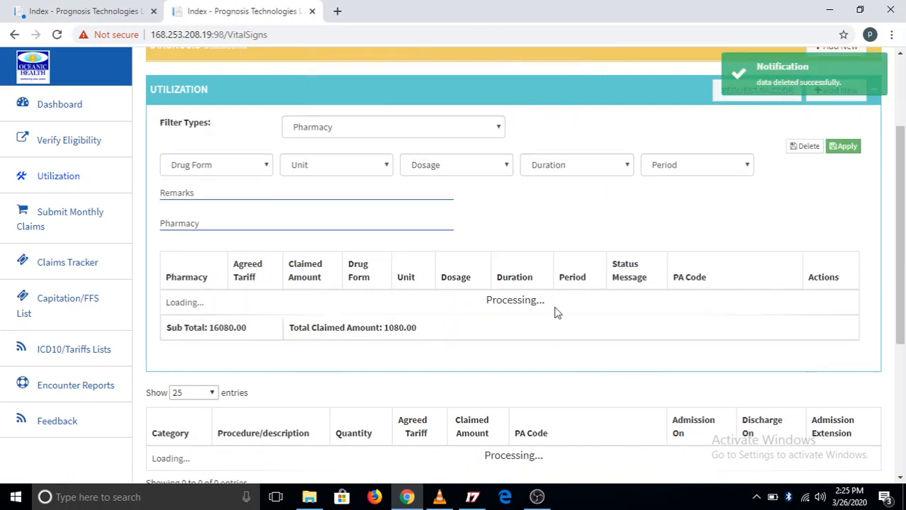
# Filter the utilization entries by Consultation and delete the Specialist Consultation that has no PA code.
pyautogui.click(491, 129)
pyautogui.click(384, 146)
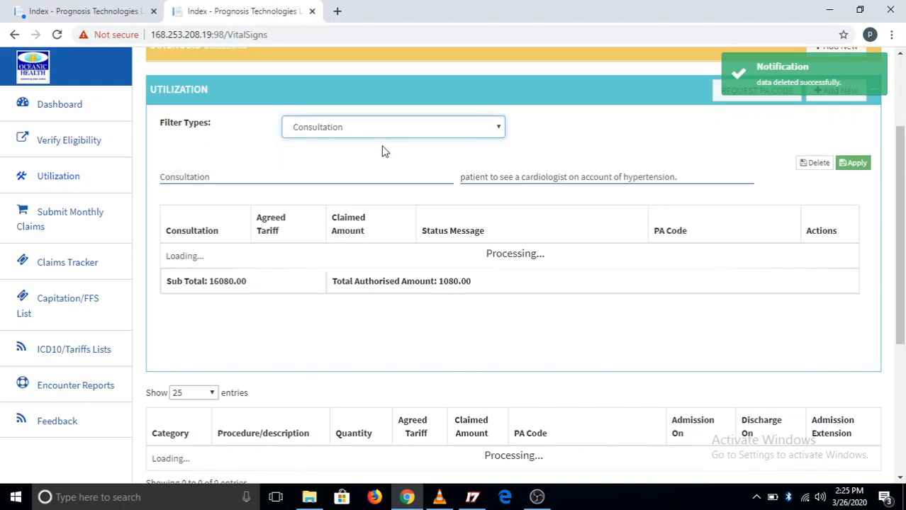
pyautogui.scroll(-2, 615, 317)
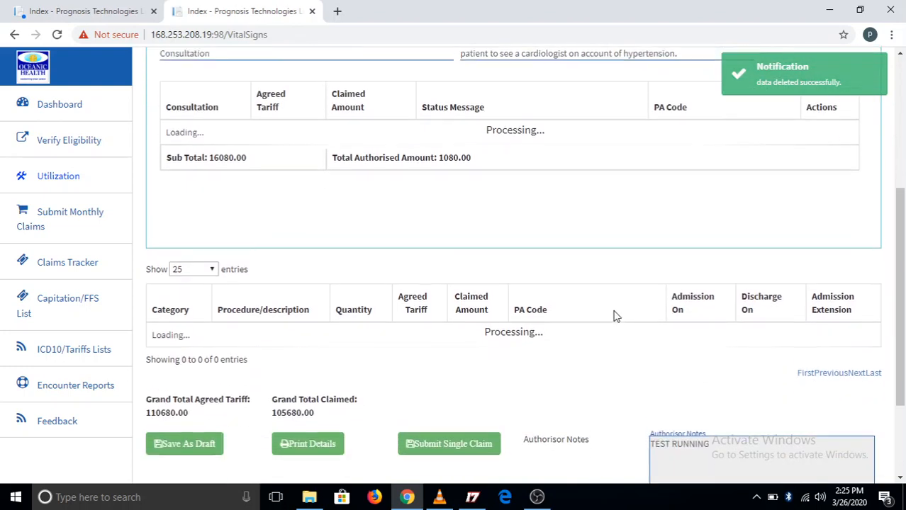
pyautogui.scroll(1, 615, 317)
pyautogui.scroll(-1, 616, 316)
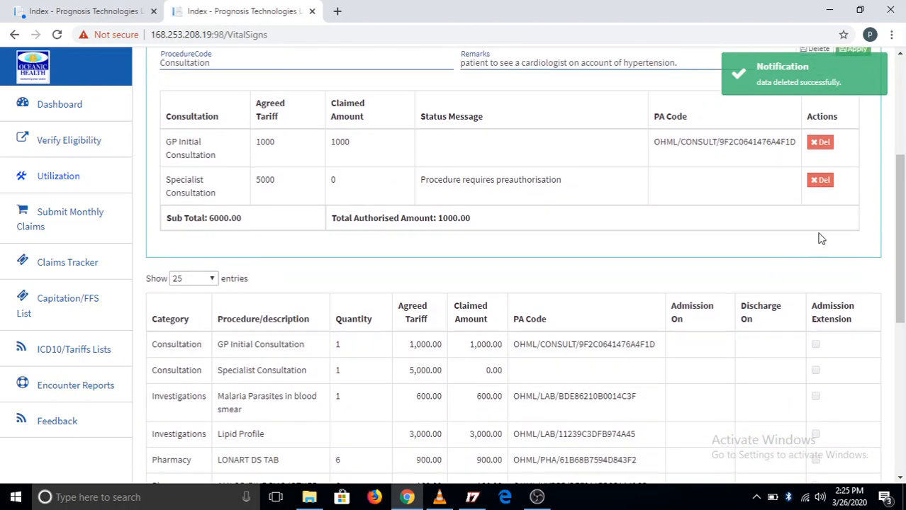
pyautogui.click(818, 181)
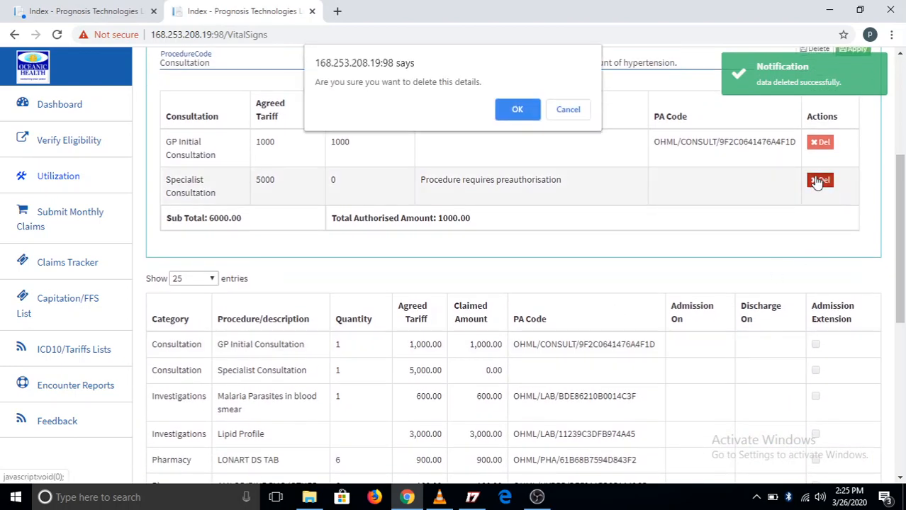
pyautogui.click(514, 110)
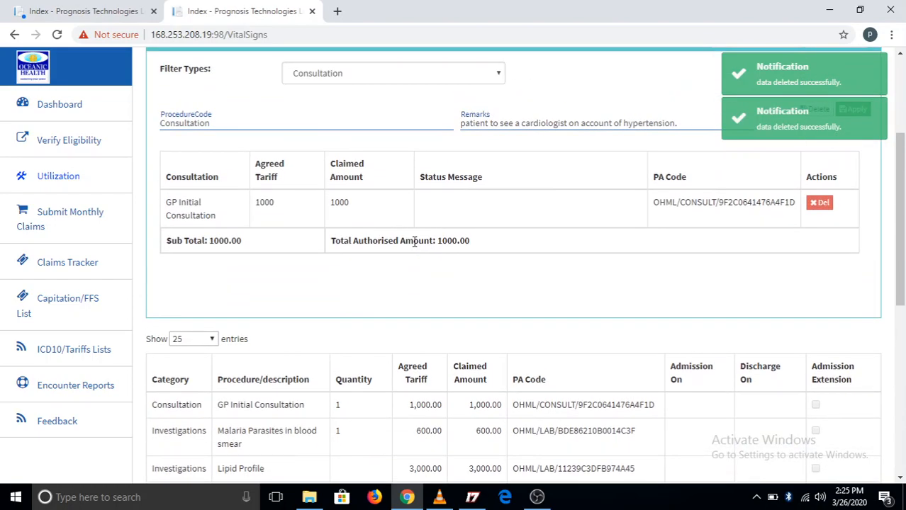
# Check the visit's remaining procedures and claim totals, and save the visit as a draft.
pyautogui.scroll(-6, 414, 244)
pyautogui.scroll(3, 415, 241)
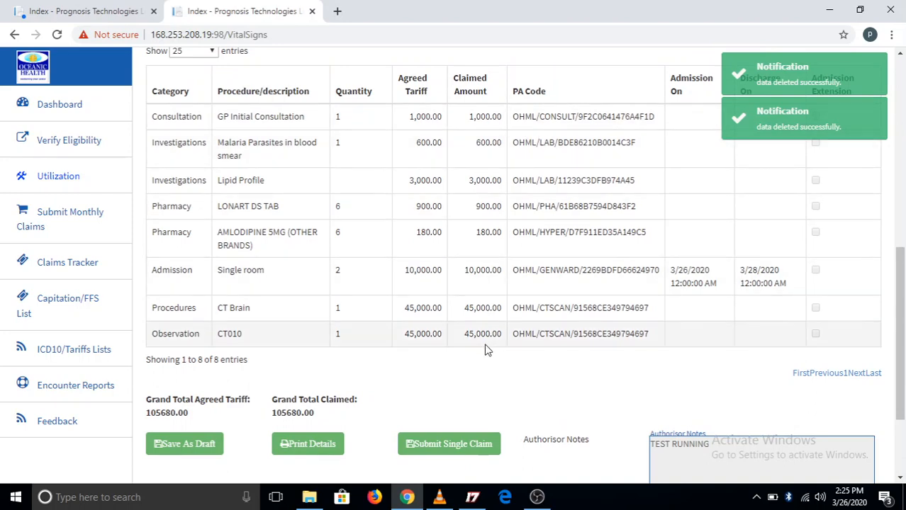
pyautogui.scroll(4, 327, 290)
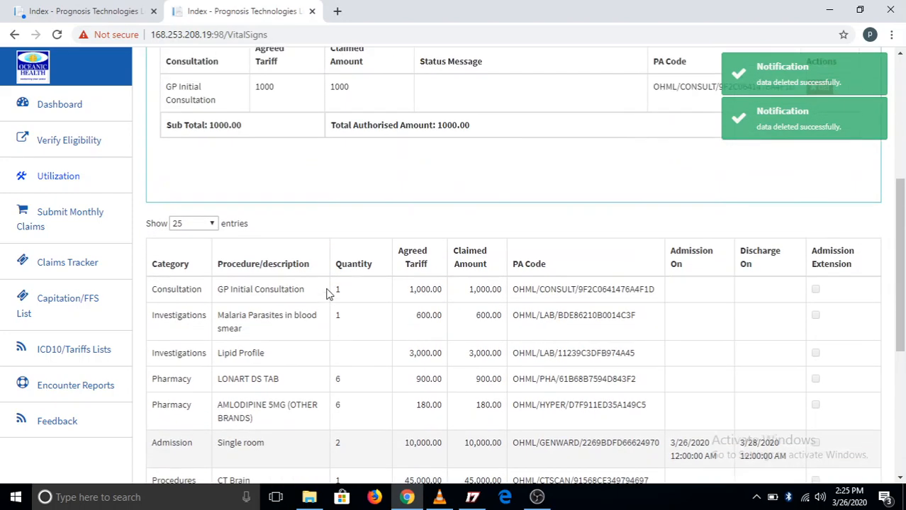
pyautogui.scroll(-3, 327, 291)
pyautogui.scroll(-2, 328, 287)
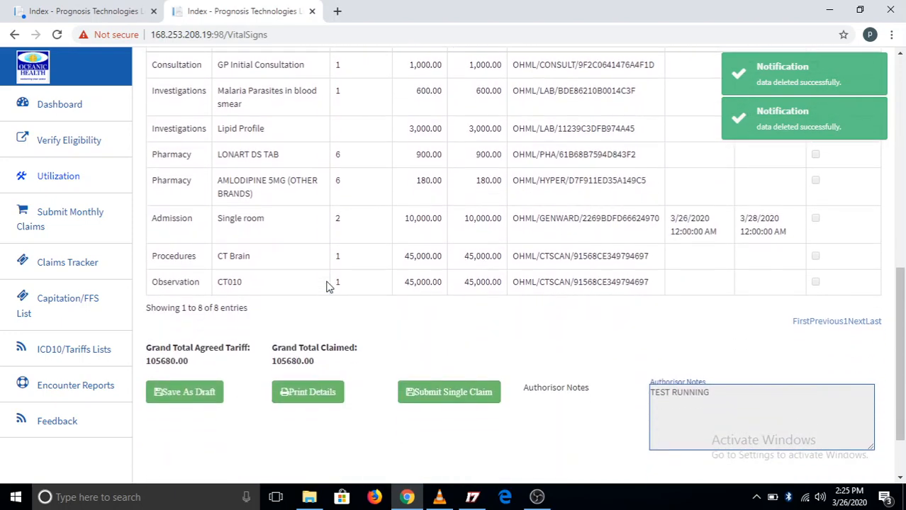
pyautogui.click(186, 392)
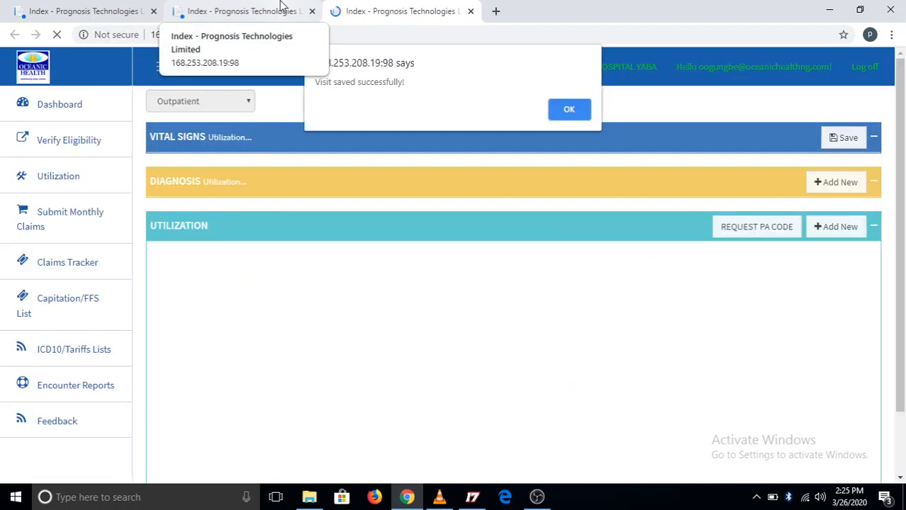
pyautogui.click(572, 109)
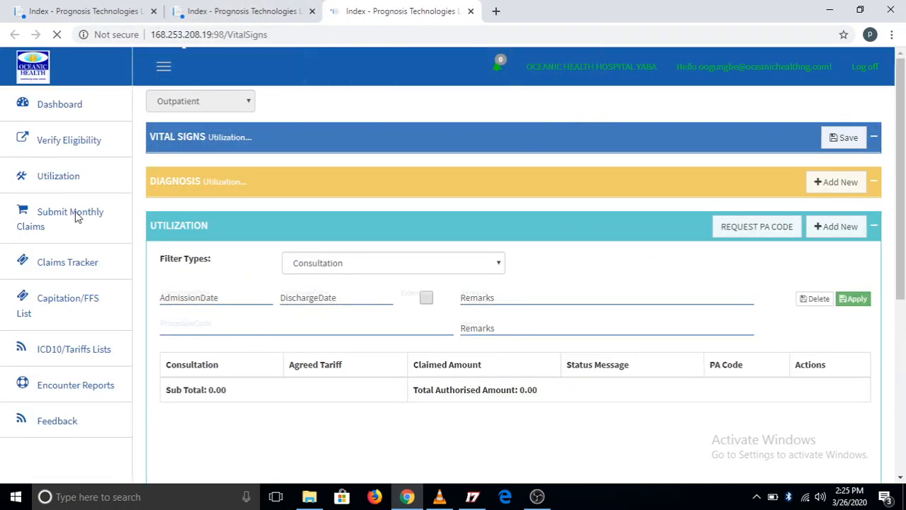
# Open the monthly claims submission page and search for claims dated 03/01/2020 to 03/31/2020.
pyautogui.click(58, 221)
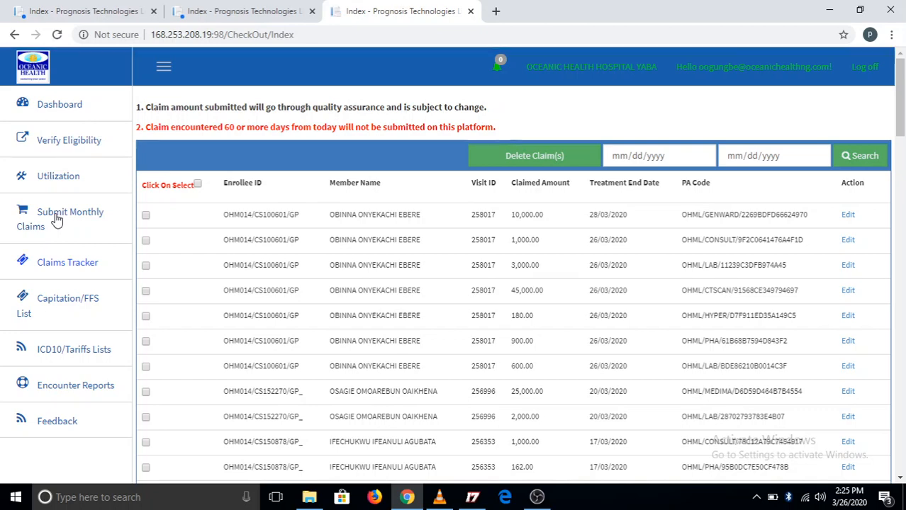
pyautogui.click(623, 155)
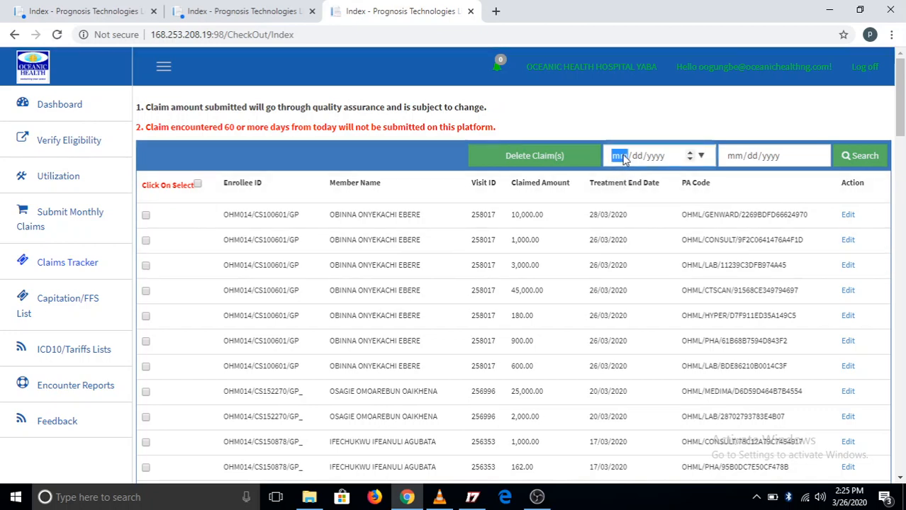
pyautogui.click(702, 157)
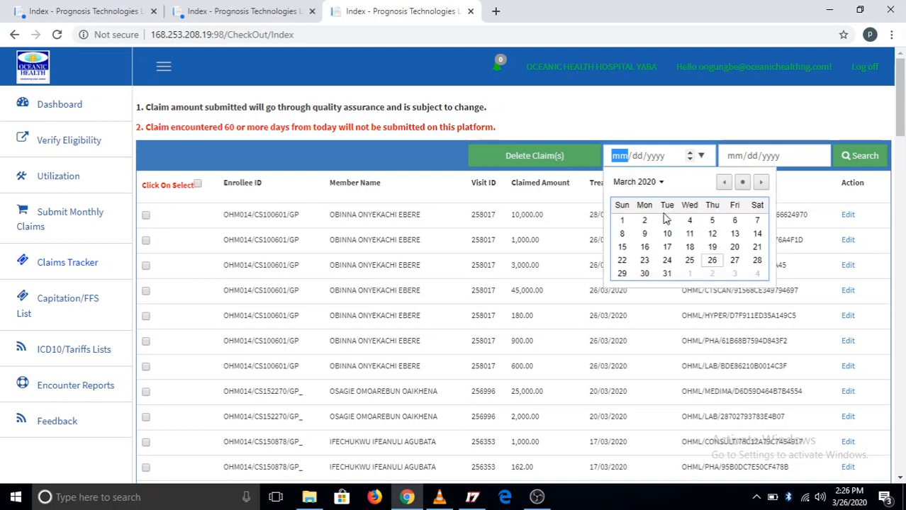
pyautogui.click(622, 221)
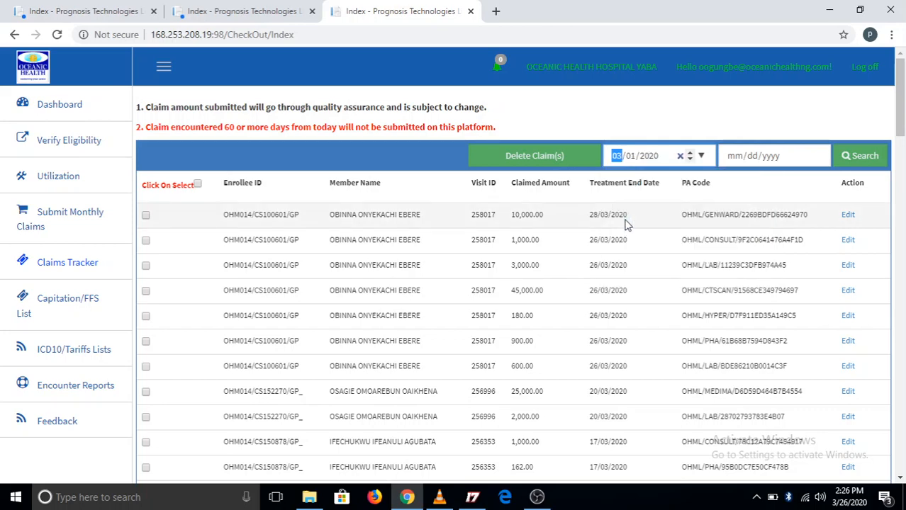
pyautogui.click(817, 156)
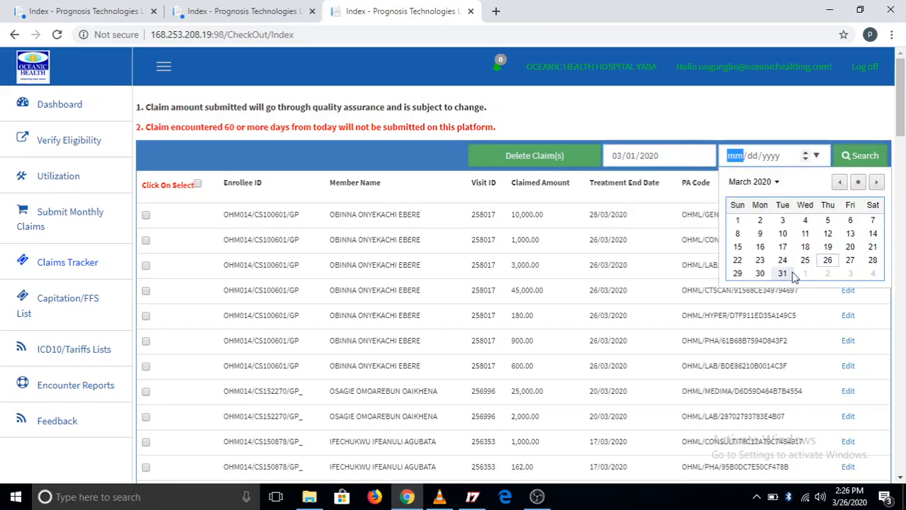
pyautogui.click(782, 275)
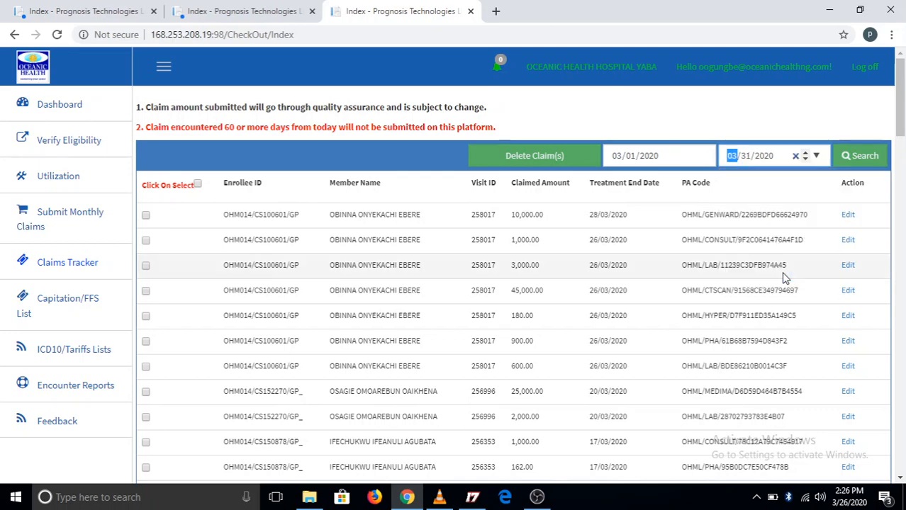
pyautogui.click(864, 159)
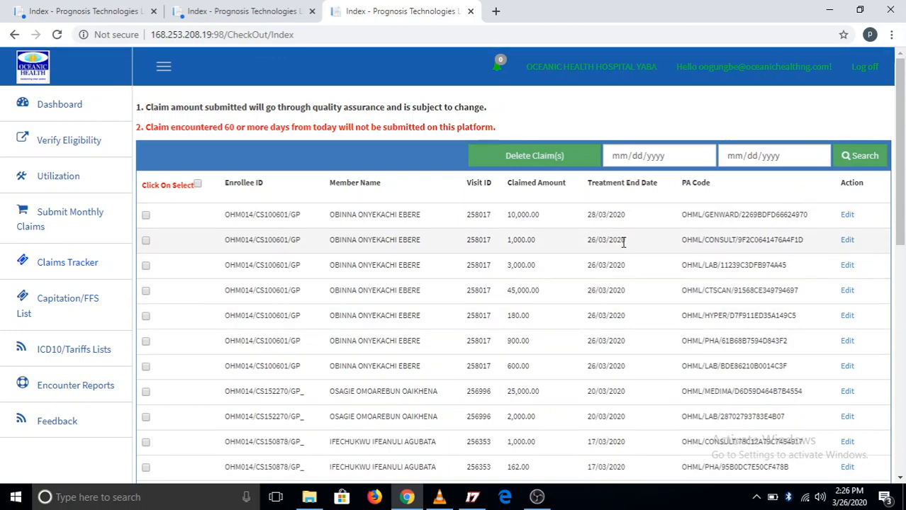
# Review the March claims list down to its total, checking the claimed amounts, treatment end dates and PA codes.
pyautogui.scroll(-2, 603, 329)
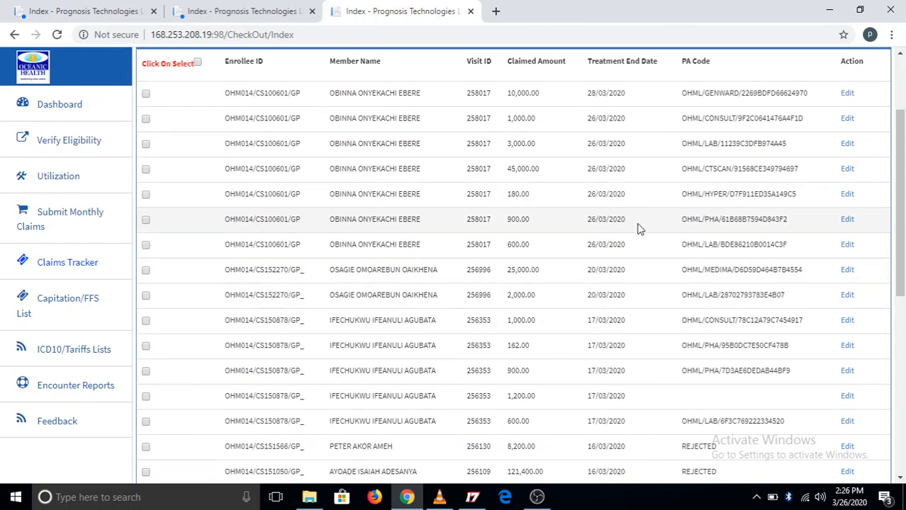
pyautogui.scroll(-4, 426, 404)
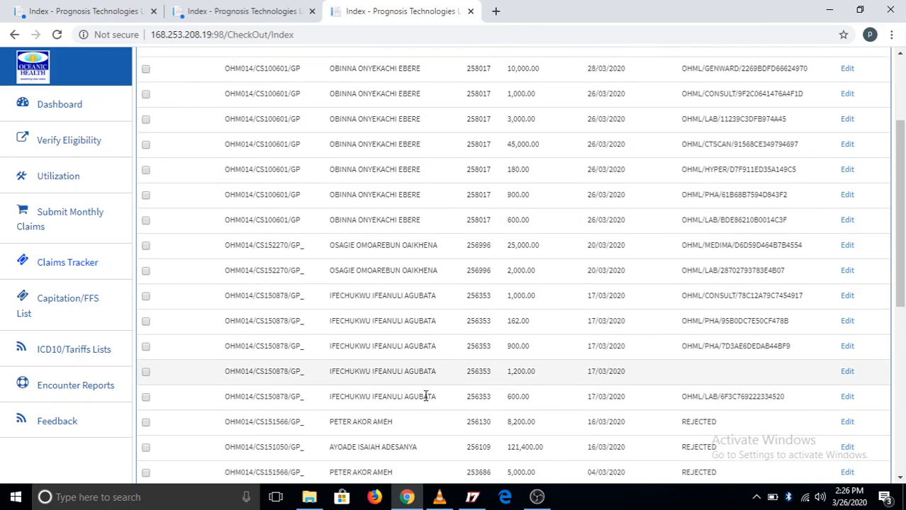
pyautogui.scroll(-2, 424, 392)
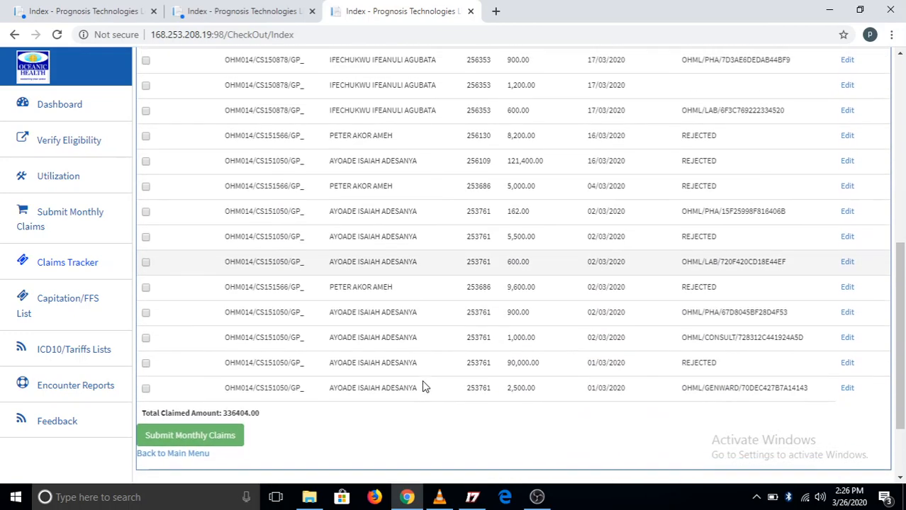
pyautogui.scroll(10, 422, 385)
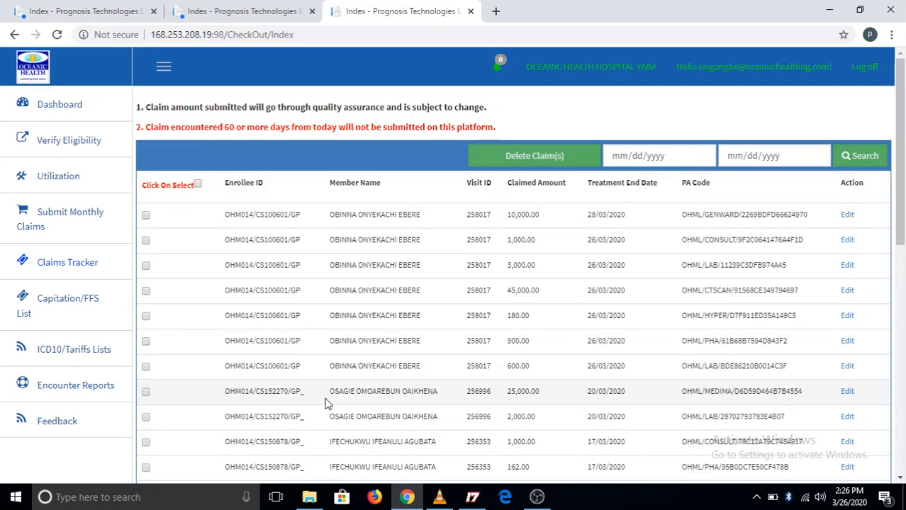
pyautogui.scroll(-6, 323, 404)
pyautogui.scroll(-2, 325, 395)
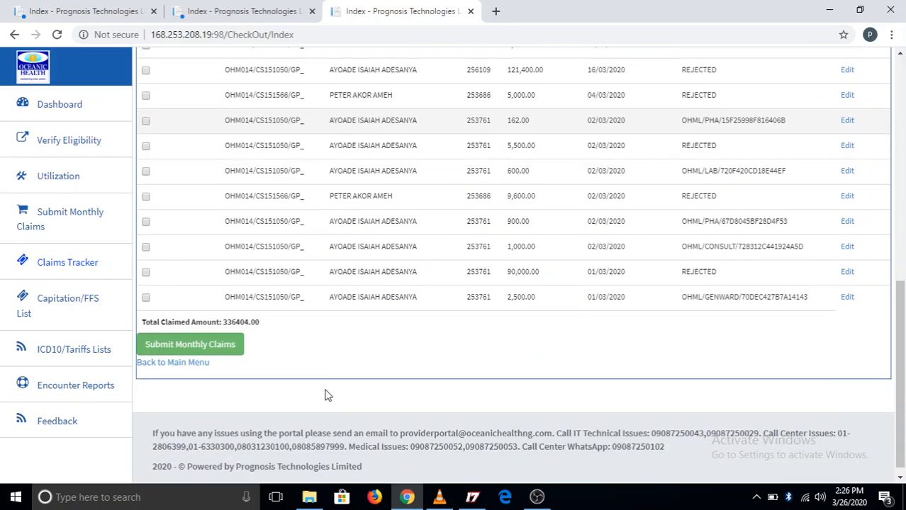
pyautogui.scroll(8, 324, 395)
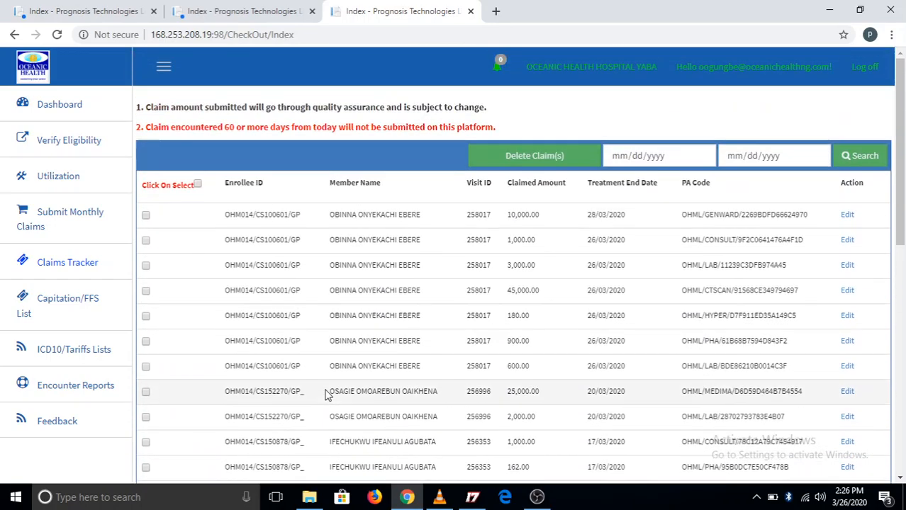
# Try selecting and clearing all claims at once, and tick the first six claims in the list individually.
pyautogui.click(199, 185)
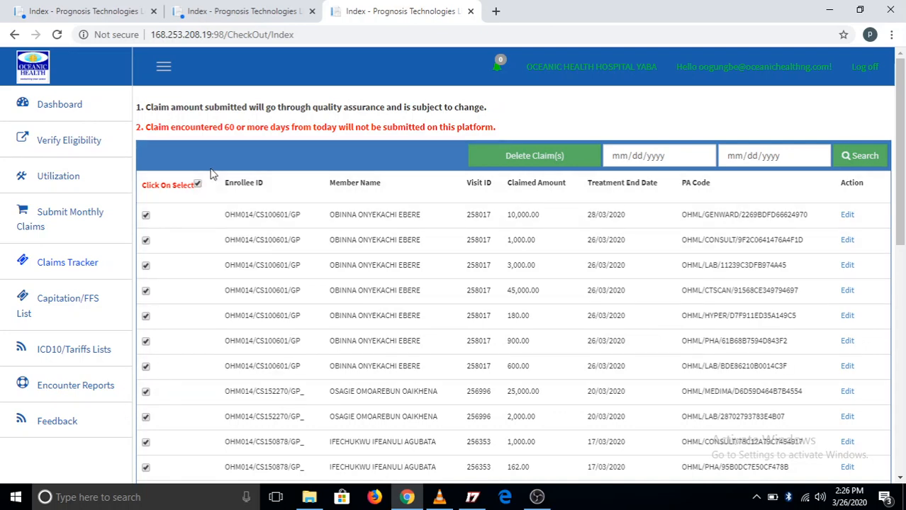
pyautogui.click(198, 185)
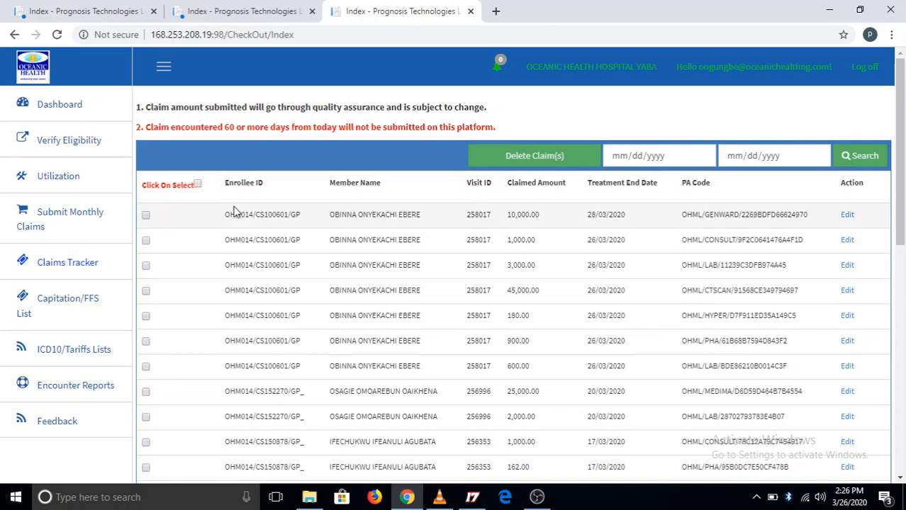
pyautogui.click(145, 215)
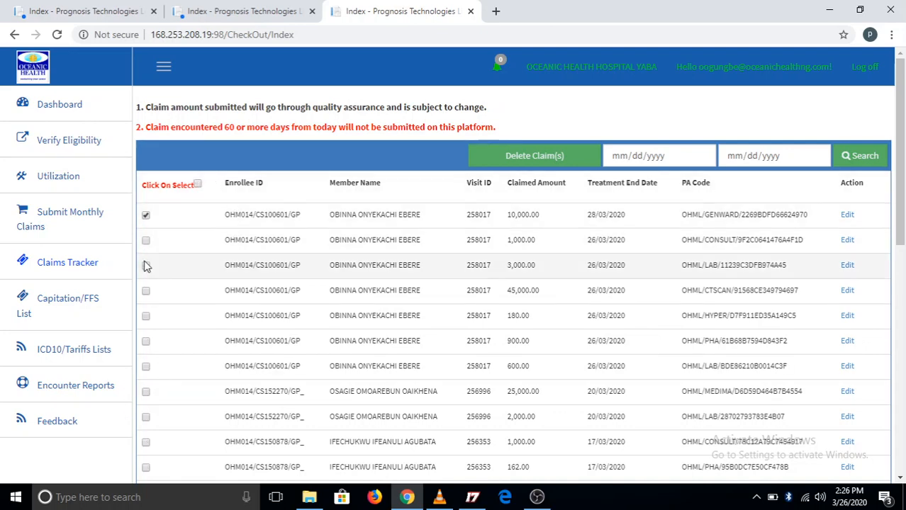
pyautogui.click(146, 241)
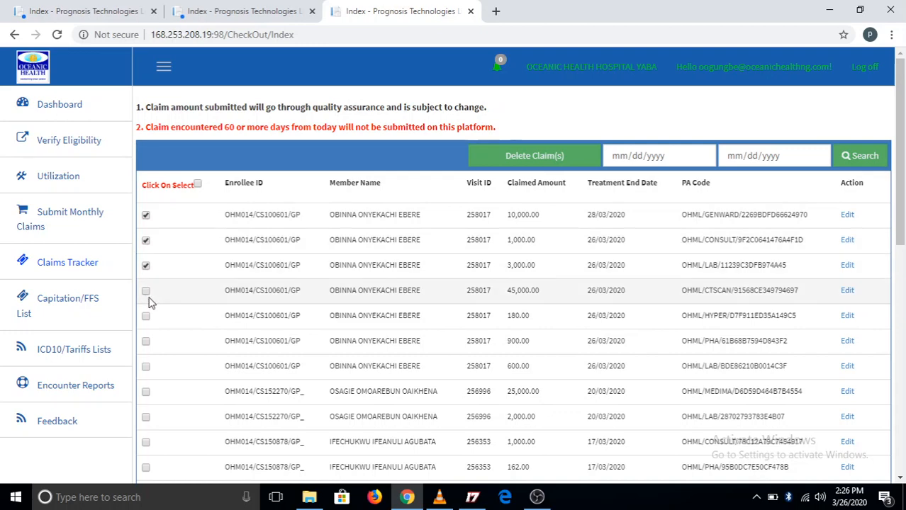
pyautogui.click(146, 291)
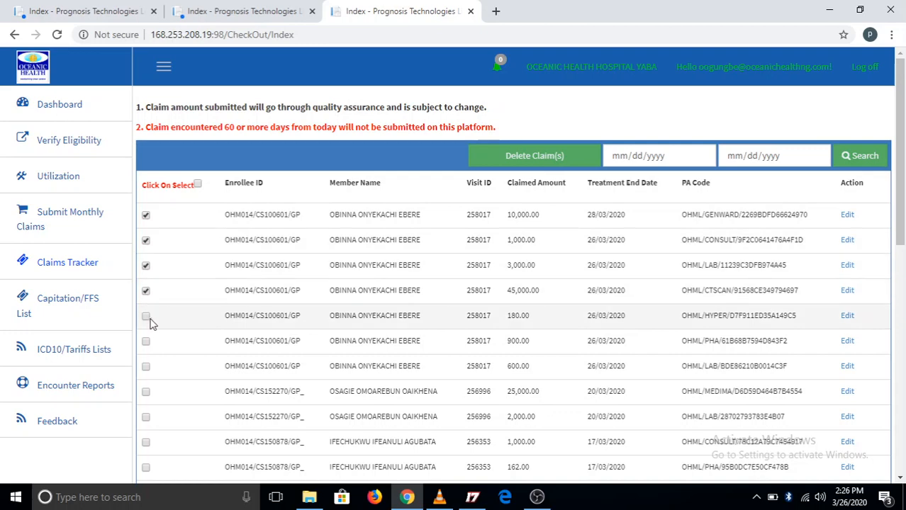
pyautogui.click(145, 317)
pyautogui.click(145, 343)
# Select every claim in the March list for monthly submission.
pyautogui.scroll(-3, 237, 264)
pyautogui.scroll(3, 237, 264)
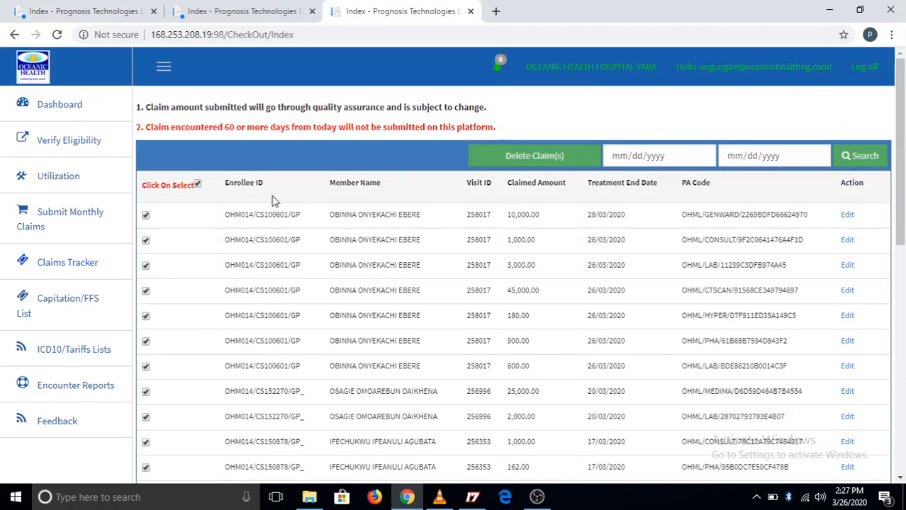
pyautogui.click(198, 186)
pyautogui.click(198, 186)
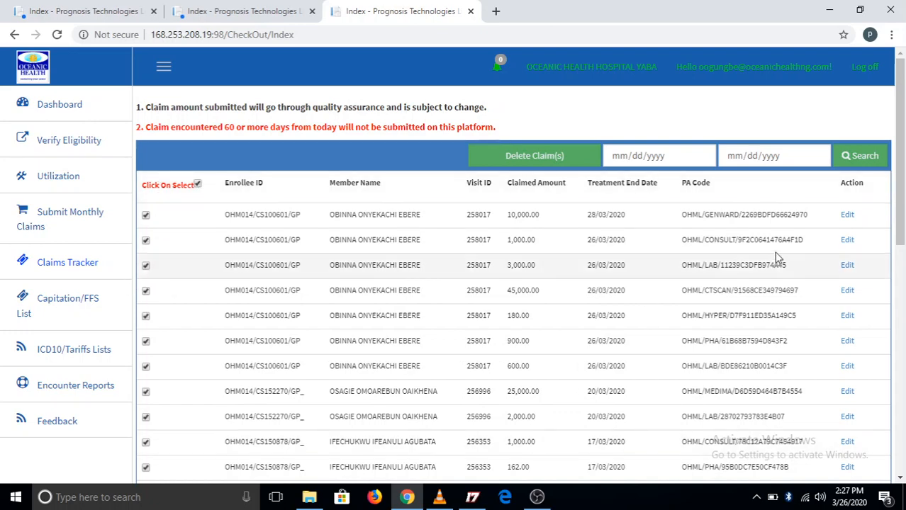
# Check the selected March claims once more, submit them as monthly claims and confirm the submission.
pyautogui.scroll(-10, 782, 309)
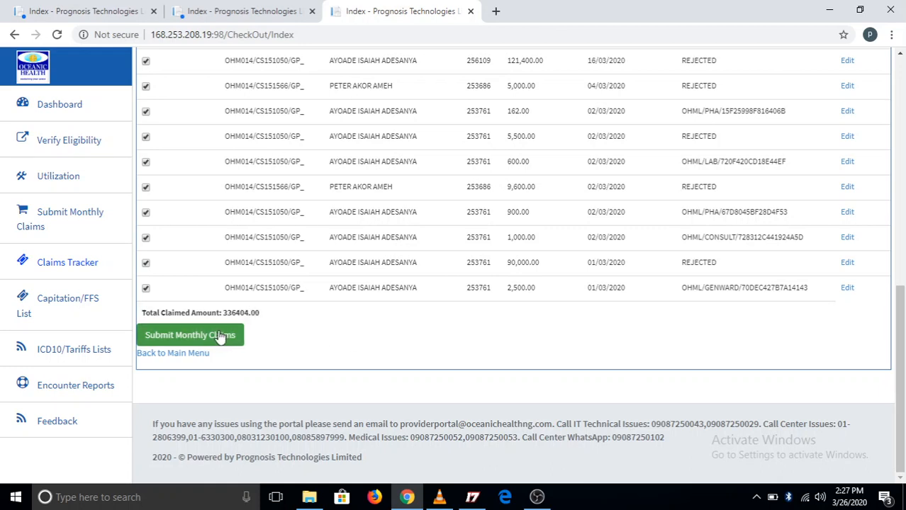
pyautogui.scroll(4, 723, 199)
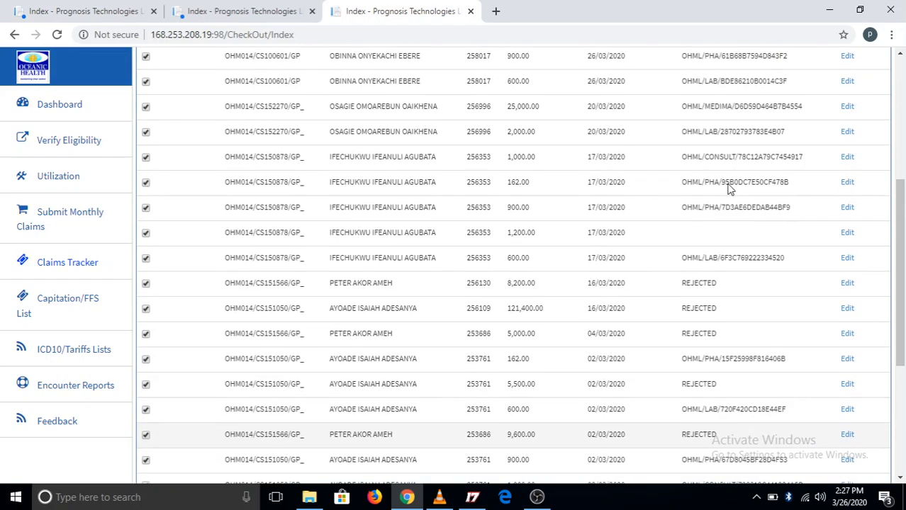
pyautogui.scroll(5, 729, 187)
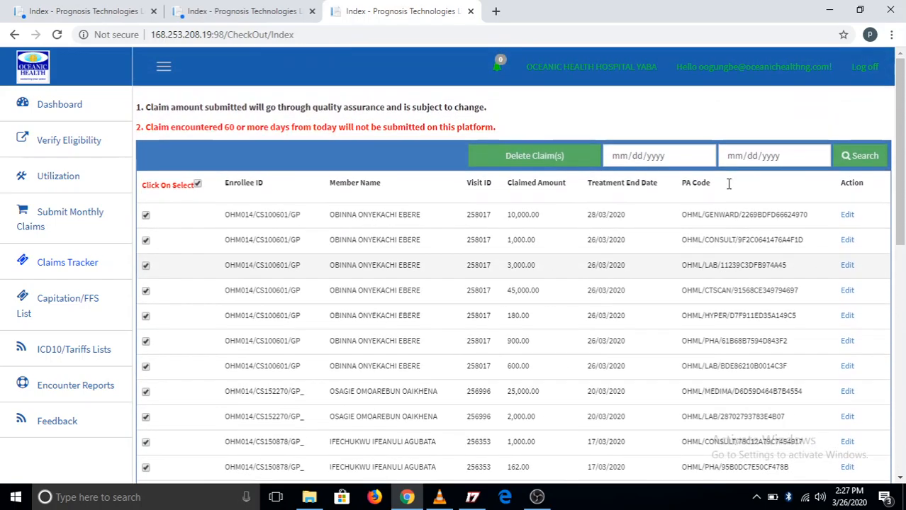
pyautogui.scroll(-2, 729, 183)
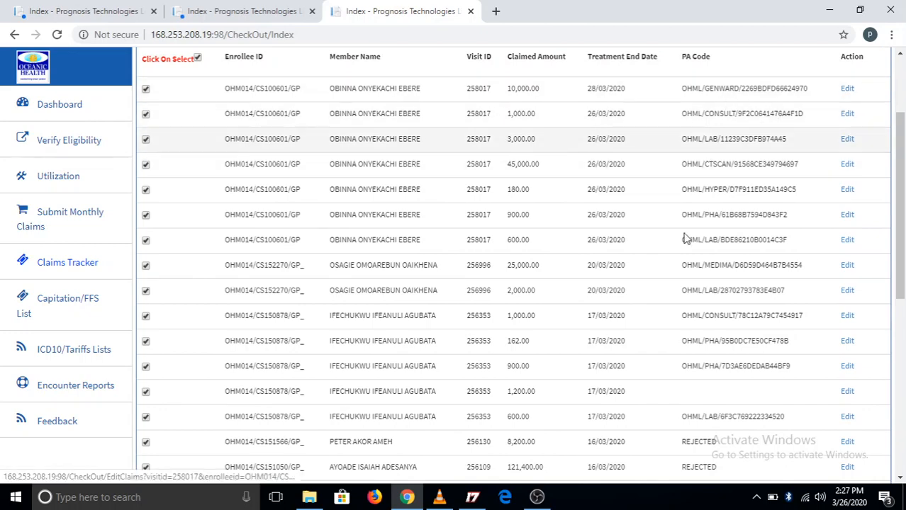
pyautogui.scroll(-6, 661, 248)
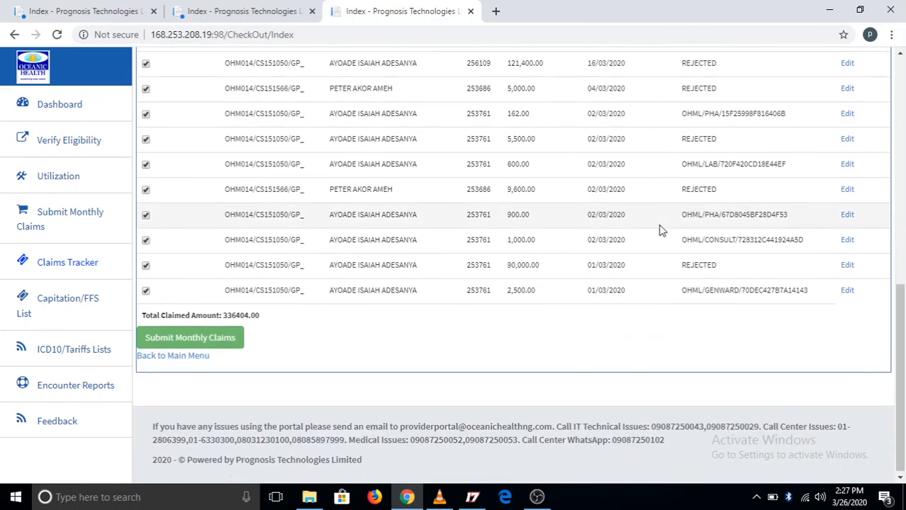
pyautogui.click(211, 339)
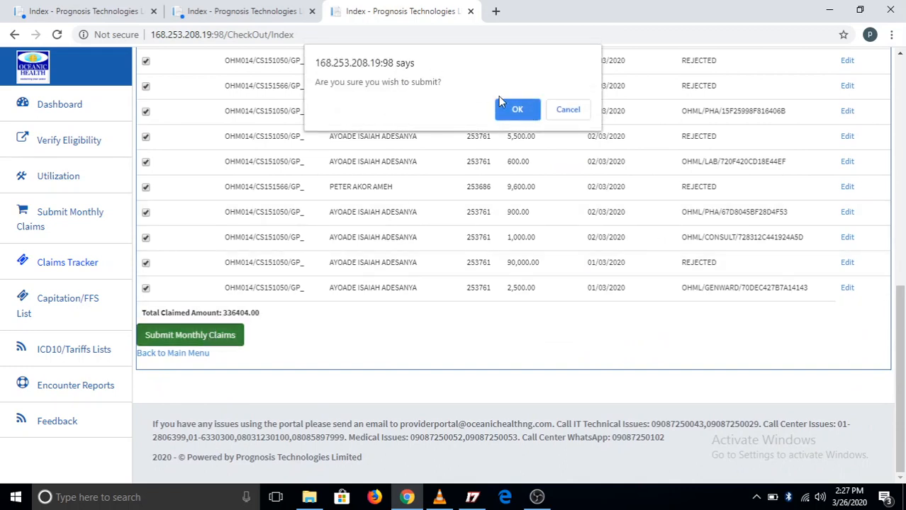
pyautogui.click(516, 111)
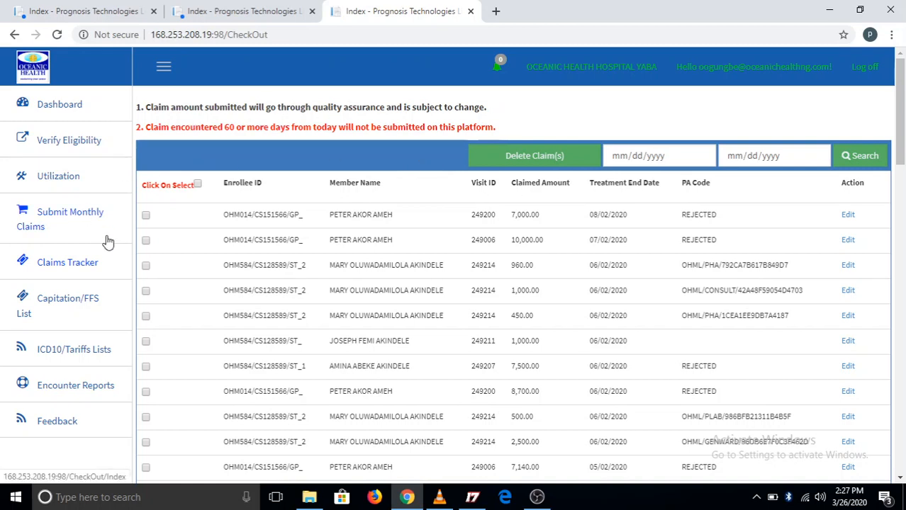
# Open the claims tracker and filter the batches to encounter months from 01/03/2020 to 31/03/2020.
pyautogui.click(82, 268)
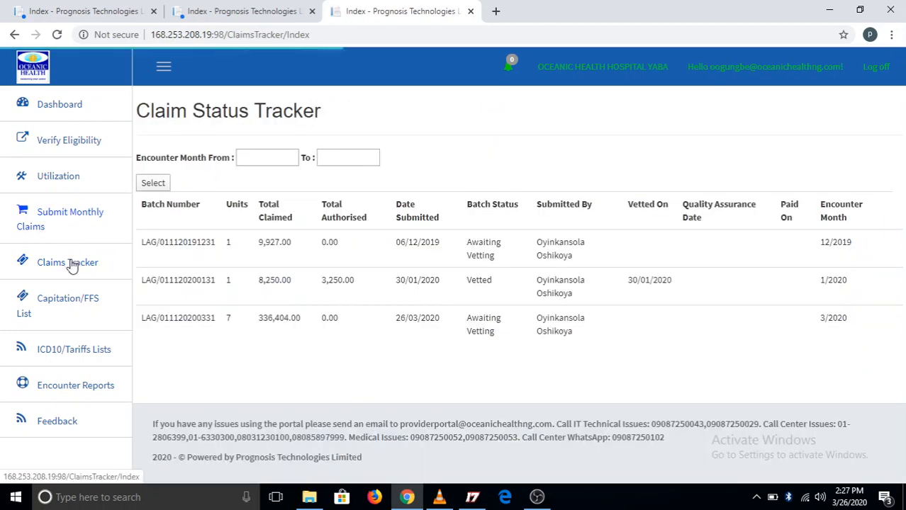
pyautogui.click(71, 264)
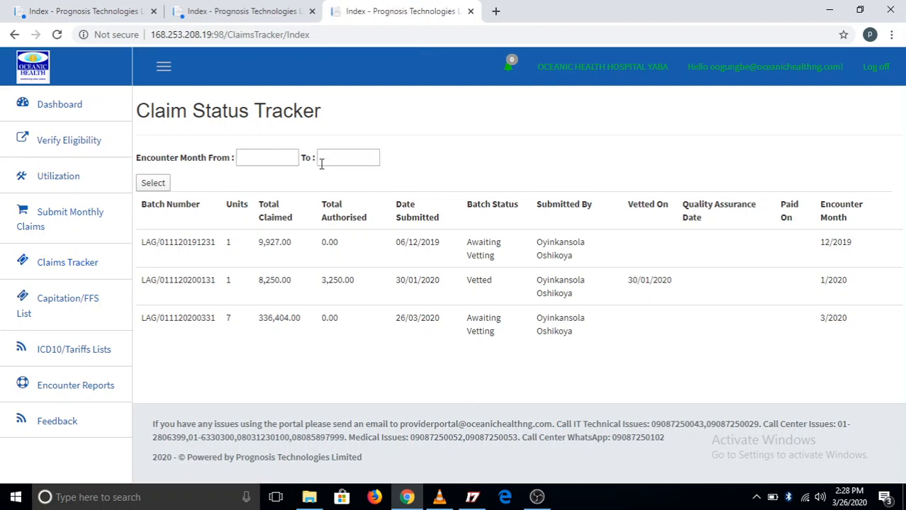
pyautogui.click(248, 153)
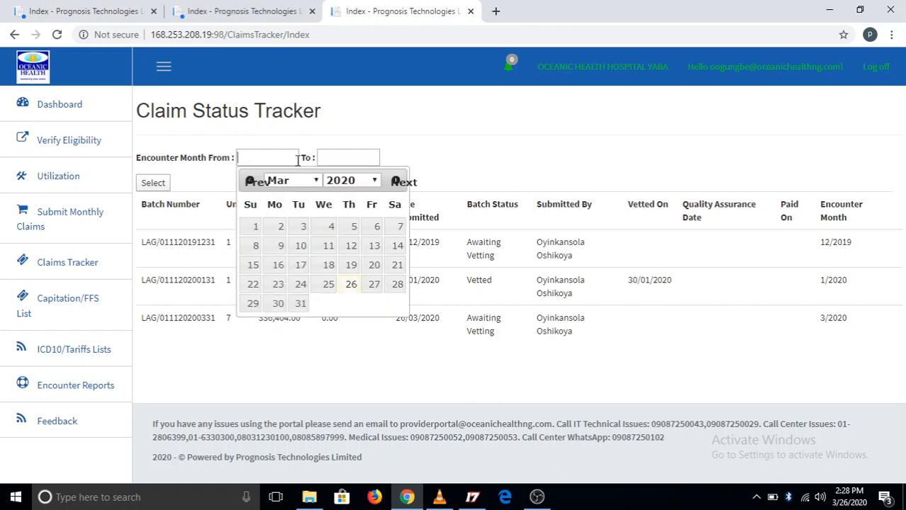
pyautogui.click(256, 225)
pyautogui.click(338, 157)
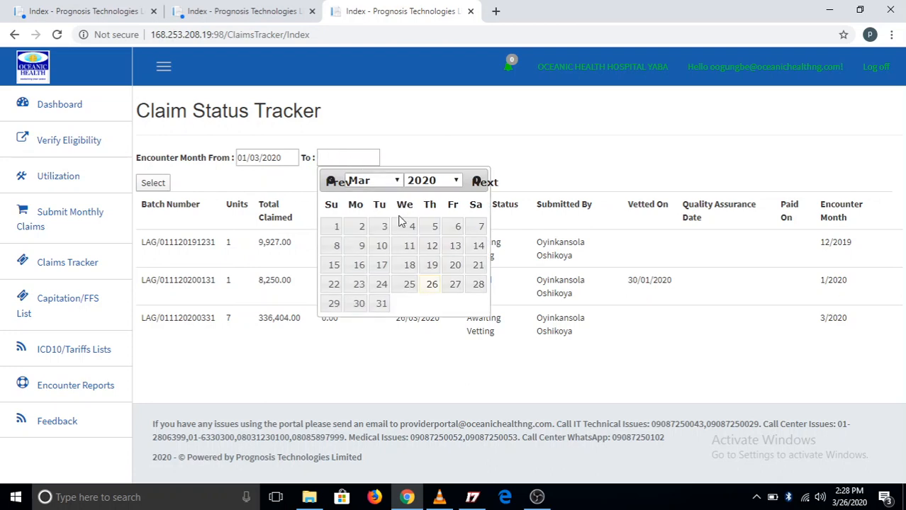
pyautogui.click(379, 305)
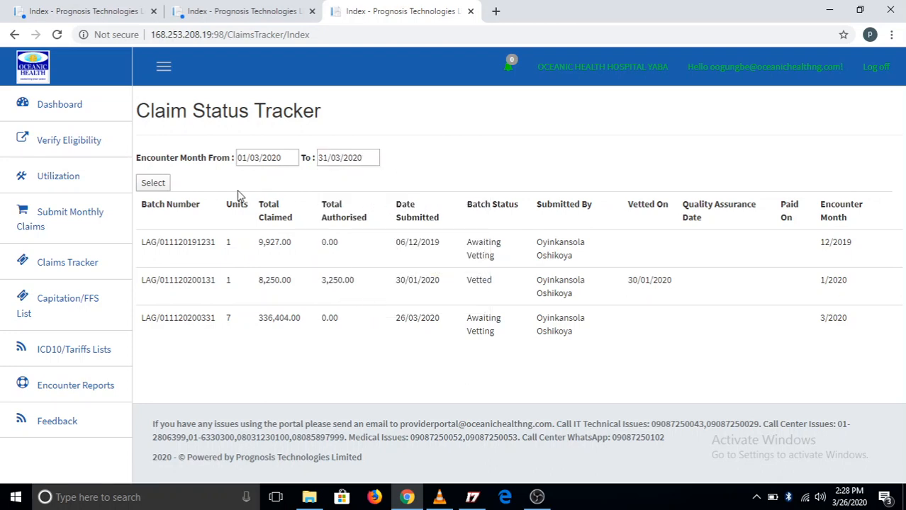
pyautogui.click(151, 183)
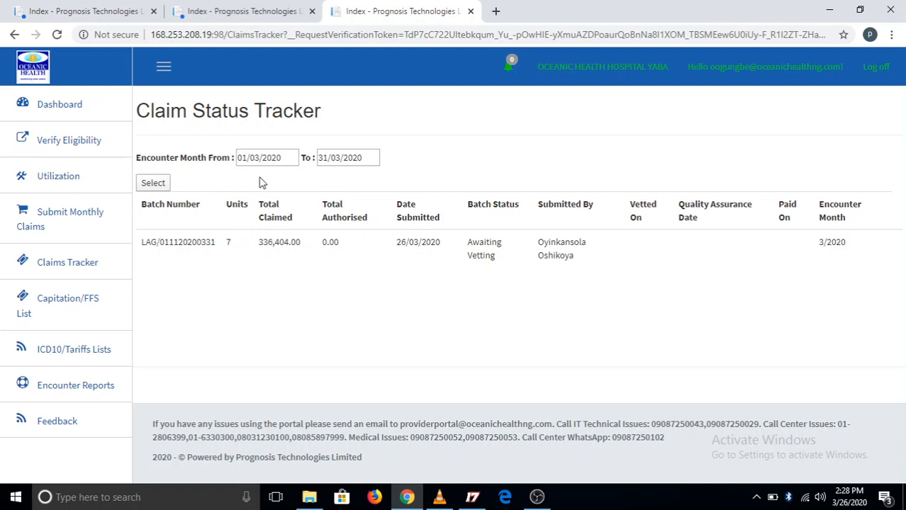
# Set the start of the tracker's encounter month range to 01/12/2019.
pyautogui.click(241, 157)
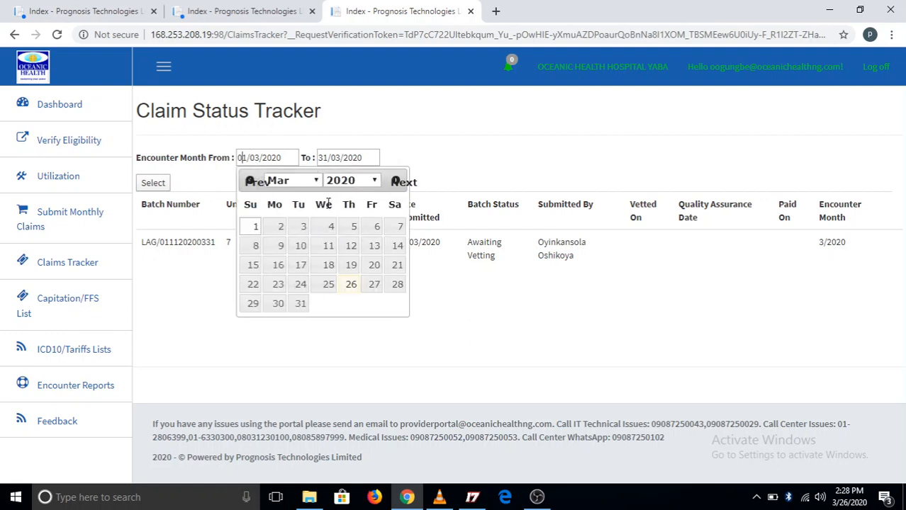
pyautogui.click(290, 181)
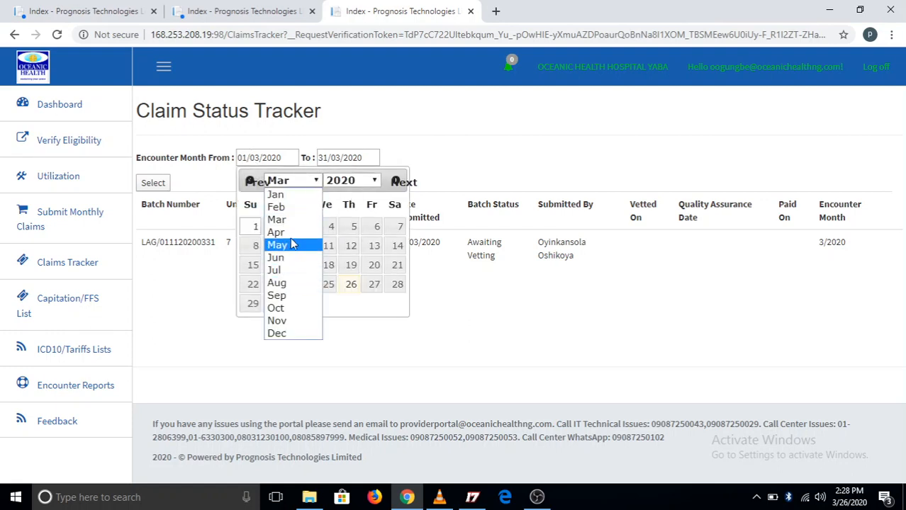
pyautogui.click(292, 332)
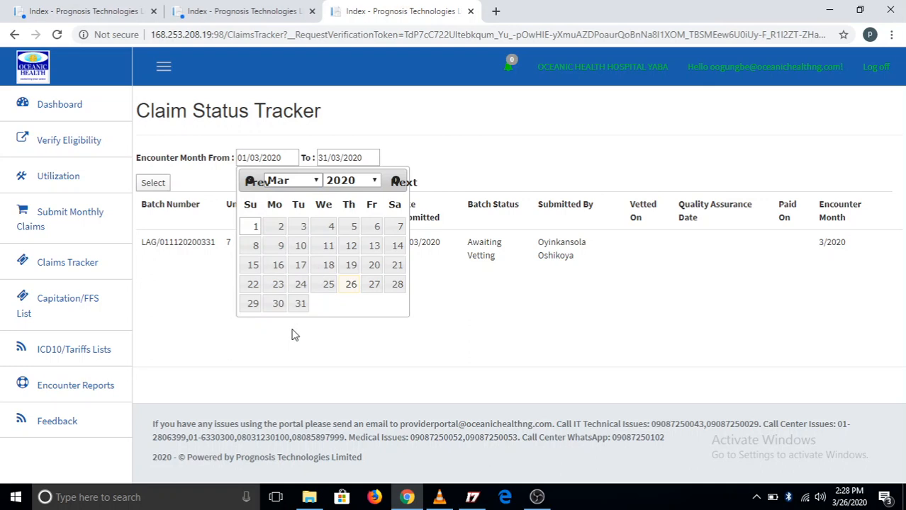
pyautogui.click(376, 181)
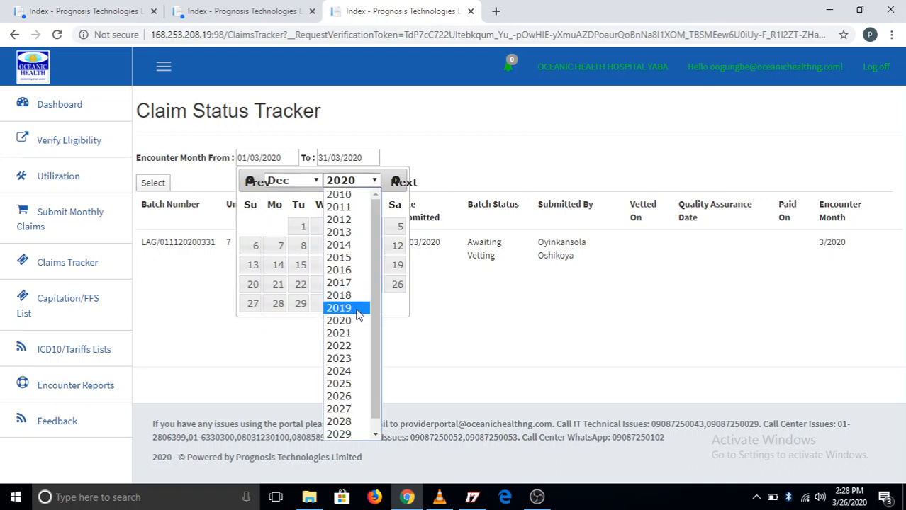
pyautogui.click(358, 309)
pyautogui.click(255, 227)
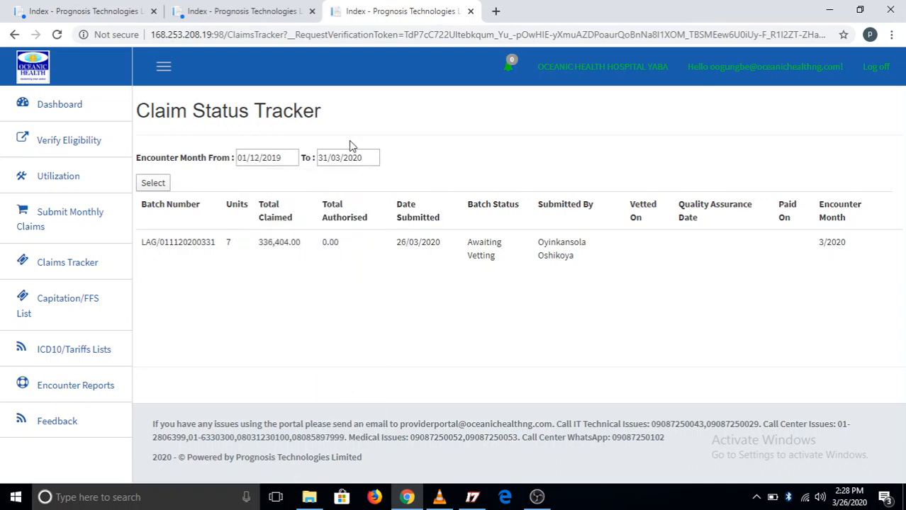
# Set the end of the encounter month range to 31/12/2019 and filter the claim batches.
pyautogui.click(363, 156)
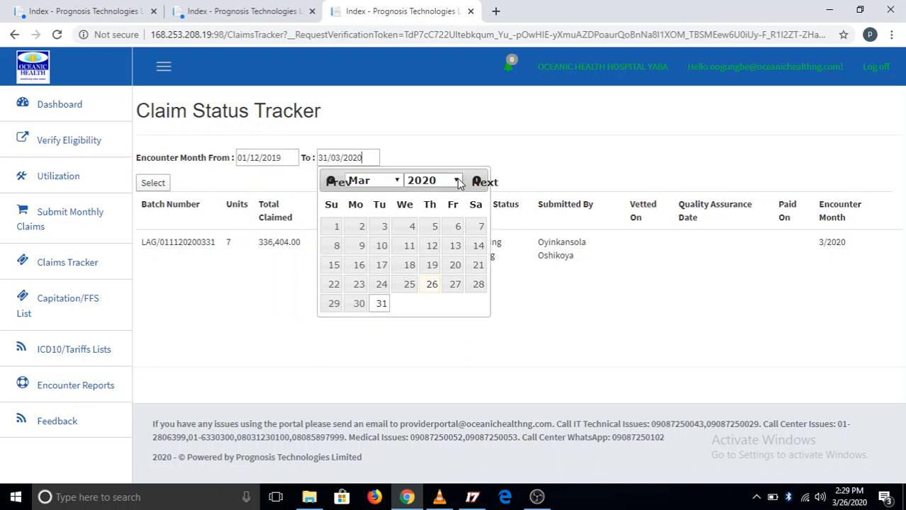
pyautogui.click(459, 183)
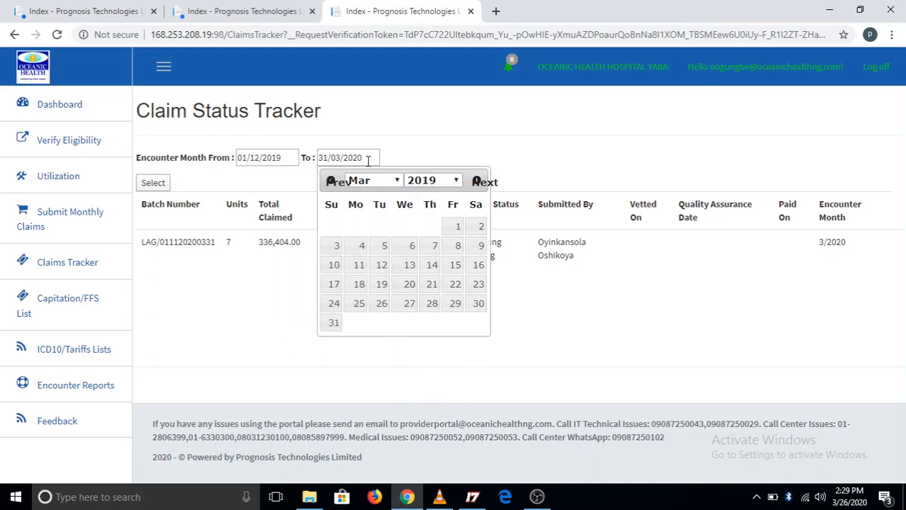
pyautogui.click(390, 182)
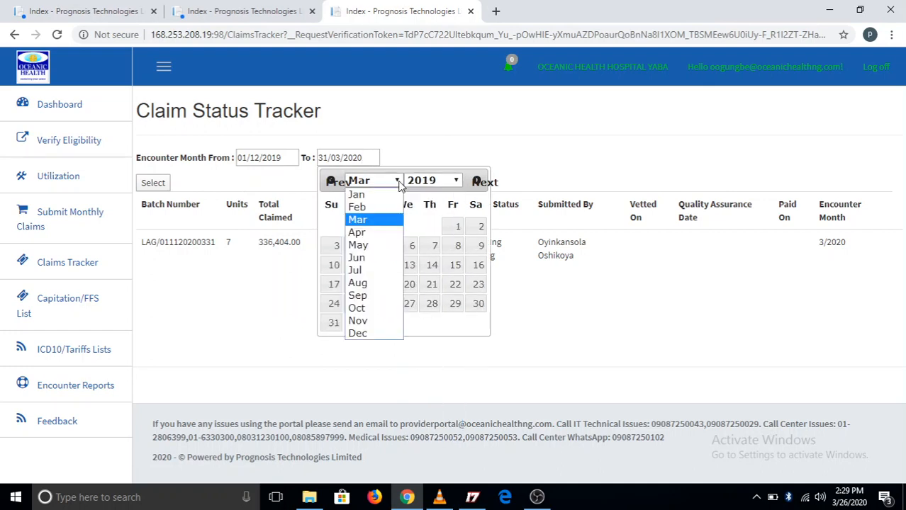
pyautogui.click(376, 335)
pyautogui.click(381, 304)
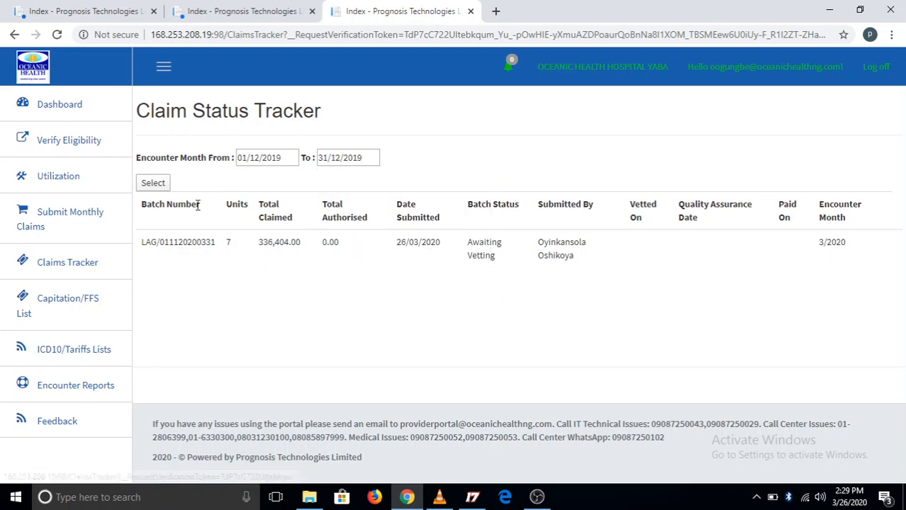
pyautogui.click(154, 184)
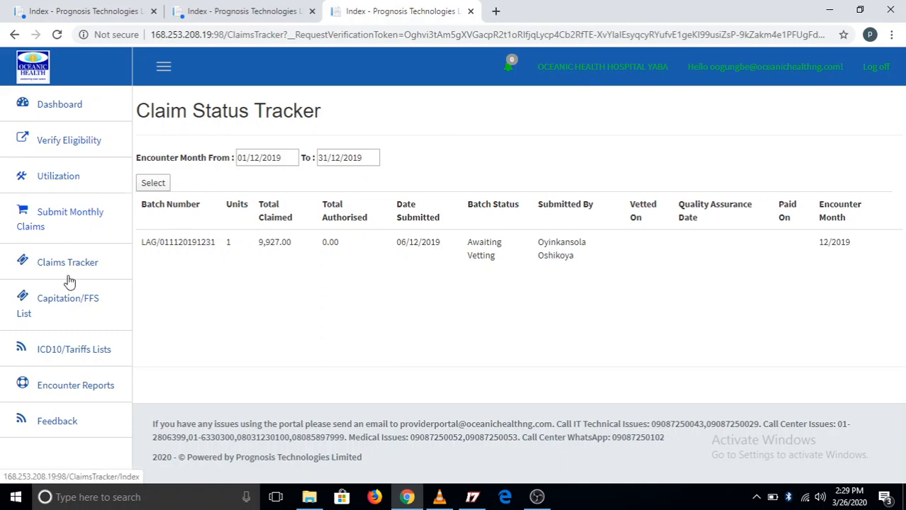
# Open the capitation/FFS list page and view the list for 01/03/2020 to 31/03/2020.
pyautogui.click(67, 306)
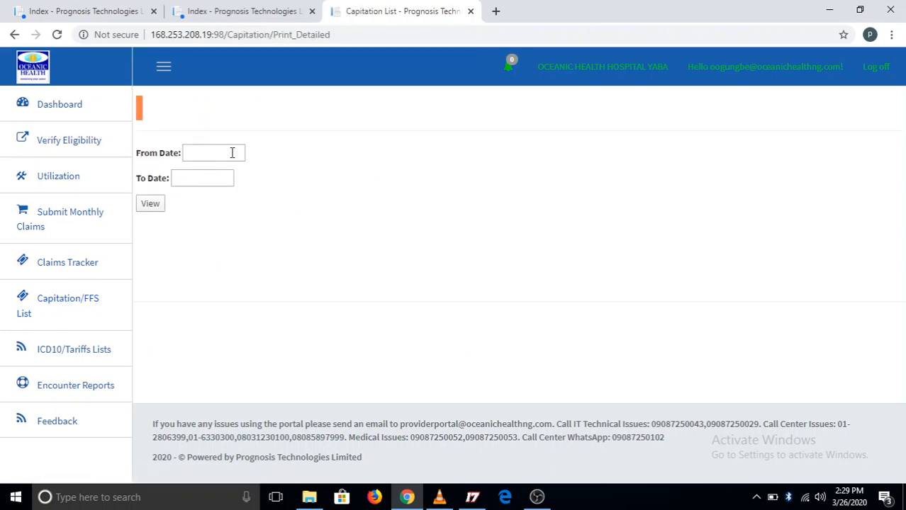
pyautogui.click(193, 151)
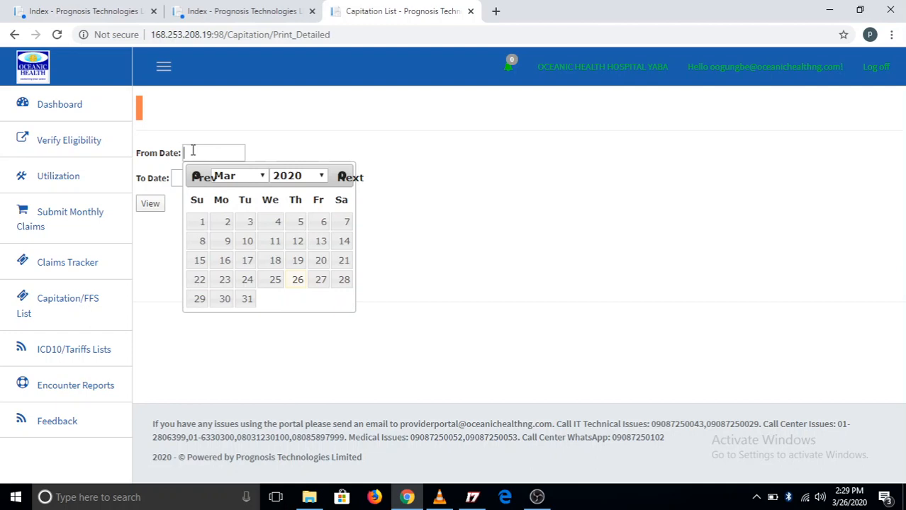
pyautogui.click(198, 224)
pyautogui.click(195, 178)
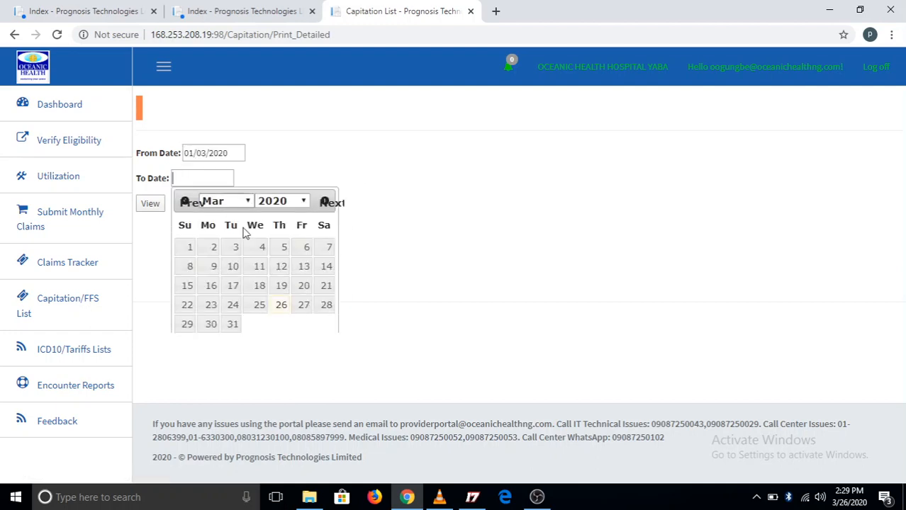
pyautogui.click(238, 325)
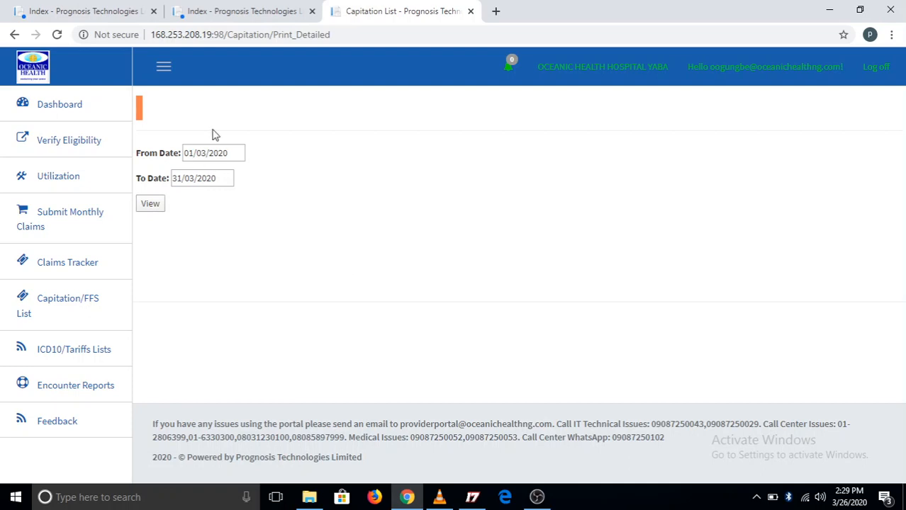
pyautogui.click(152, 205)
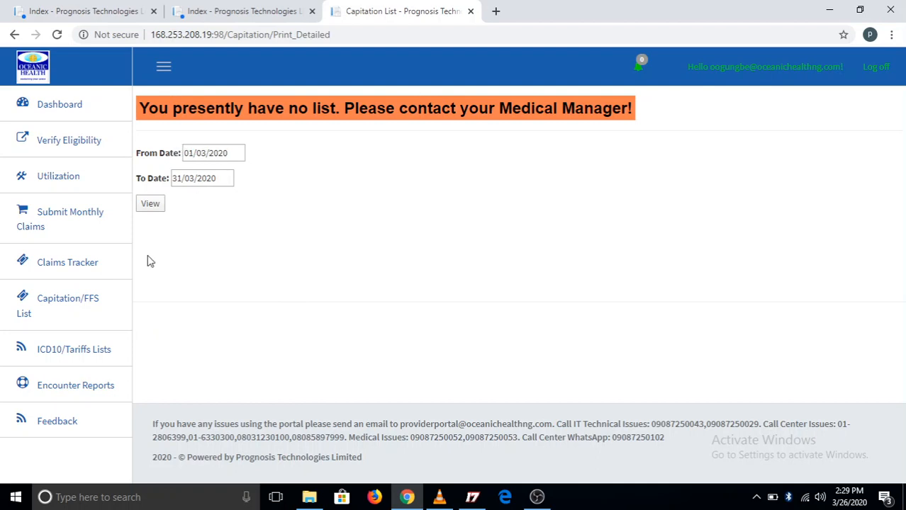
# Look at the ICD10 and tariff master list downloads, and open the visit report form from the encounter reports.
pyautogui.click(80, 355)
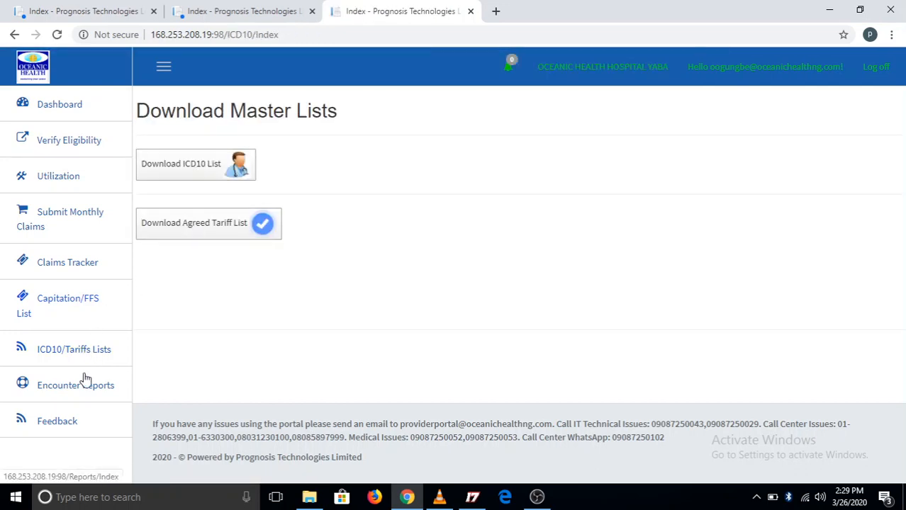
pyautogui.click(48, 385)
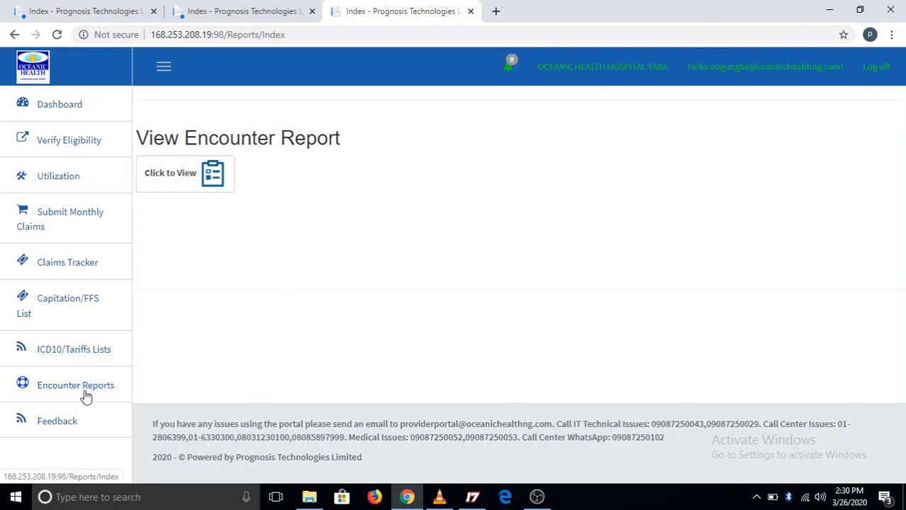
pyautogui.click(189, 170)
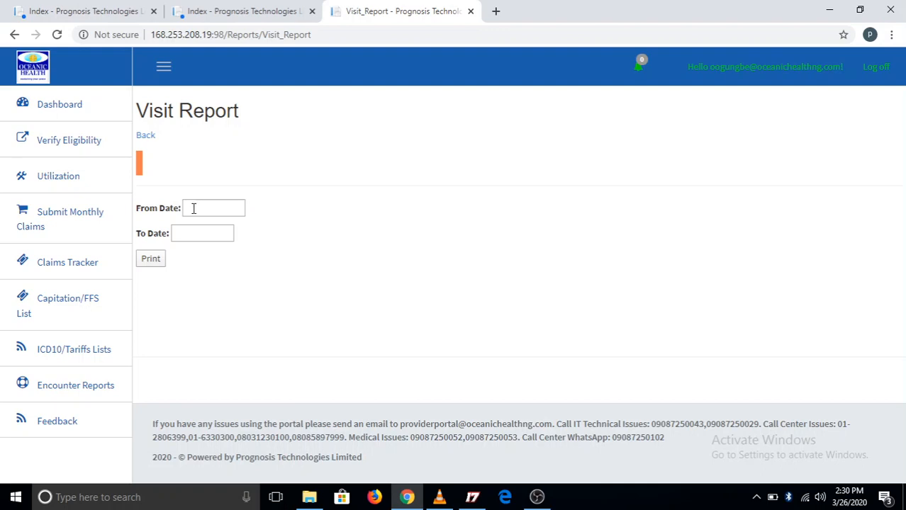
# Set the visit report's date range from 01/03/2020 to 31/03/2020.
pyautogui.click(240, 207)
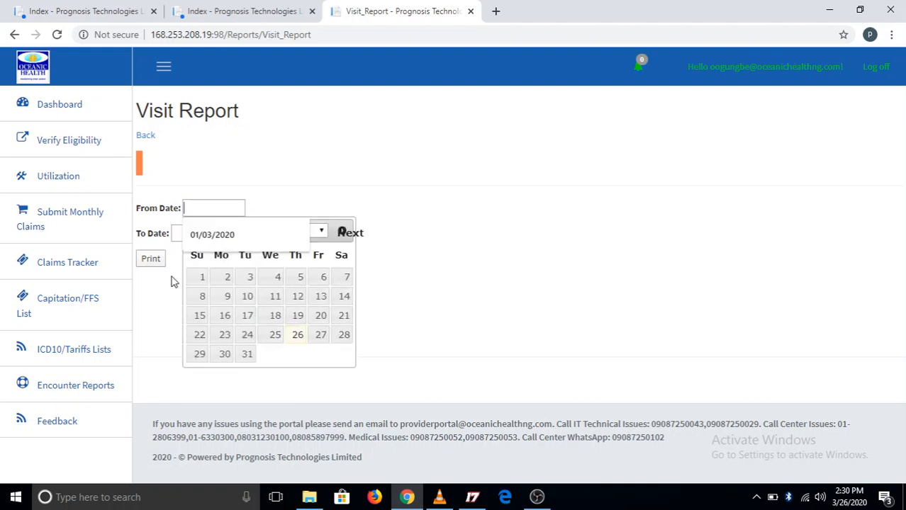
pyautogui.click(204, 240)
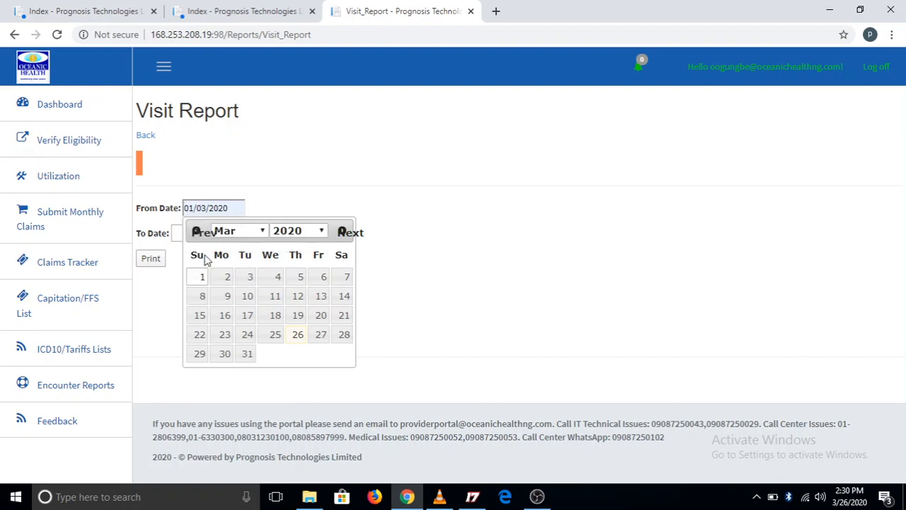
pyautogui.click(200, 277)
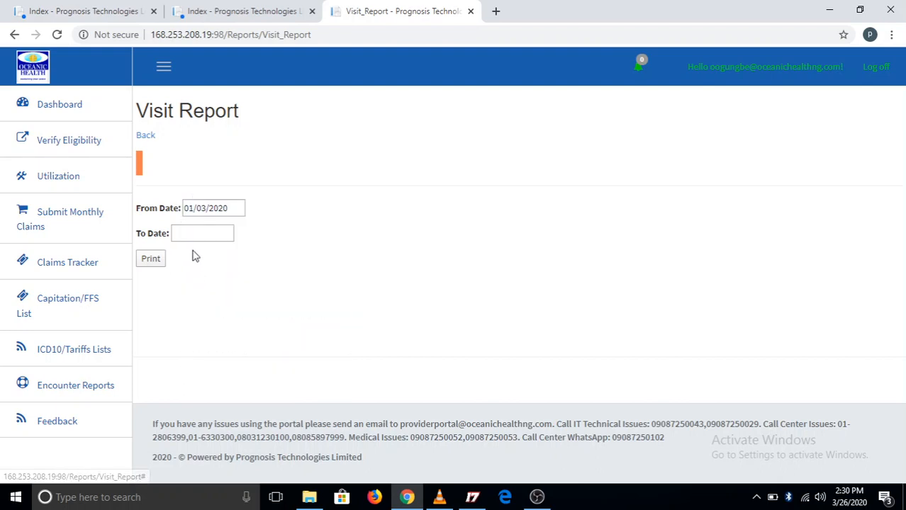
pyautogui.click(188, 232)
pyautogui.click(235, 379)
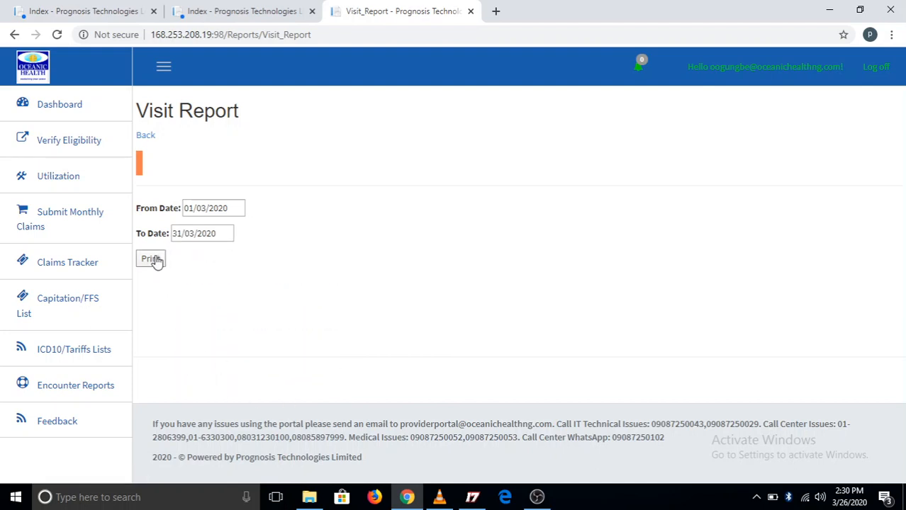
# Open the provider feedback questionnaire and look through its questions from the first to the last.
pyautogui.click(54, 423)
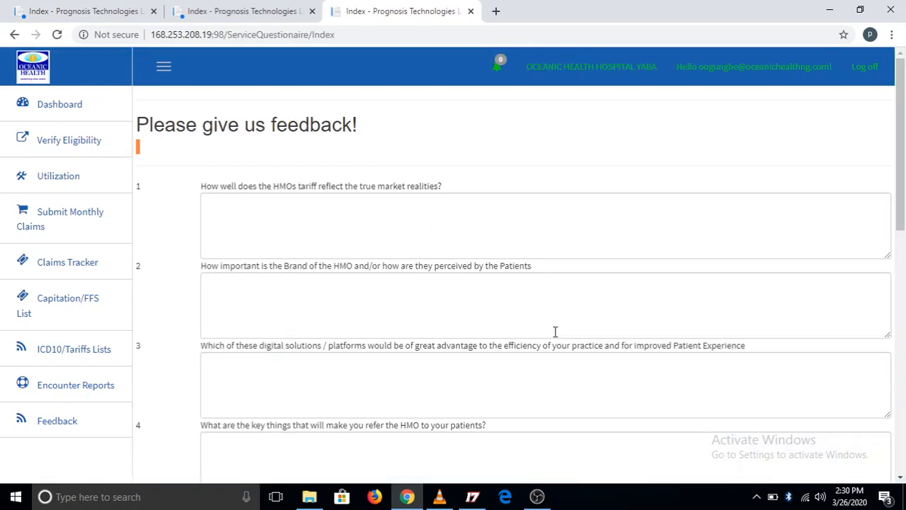
pyautogui.scroll(-2, 555, 333)
pyautogui.scroll(-6, 555, 331)
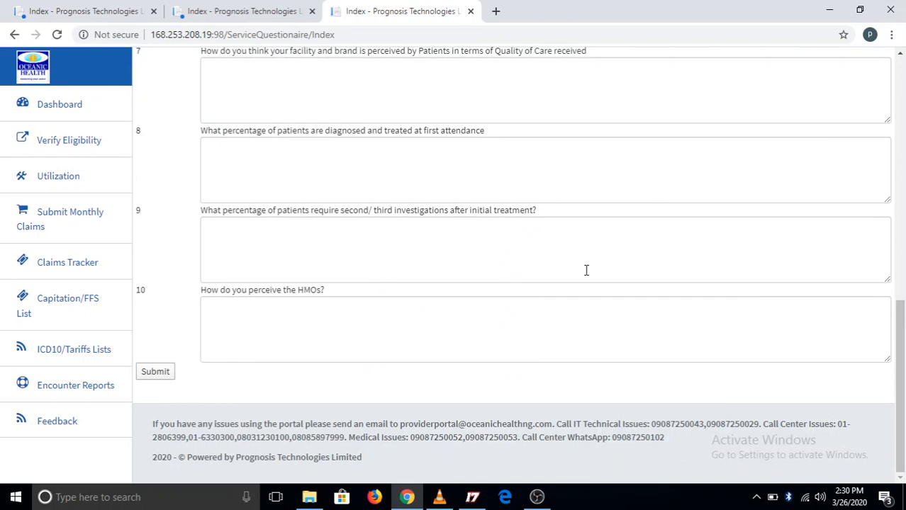
pyautogui.scroll(2, 587, 270)
pyautogui.scroll(-2, 588, 271)
pyautogui.scroll(10, 315, 232)
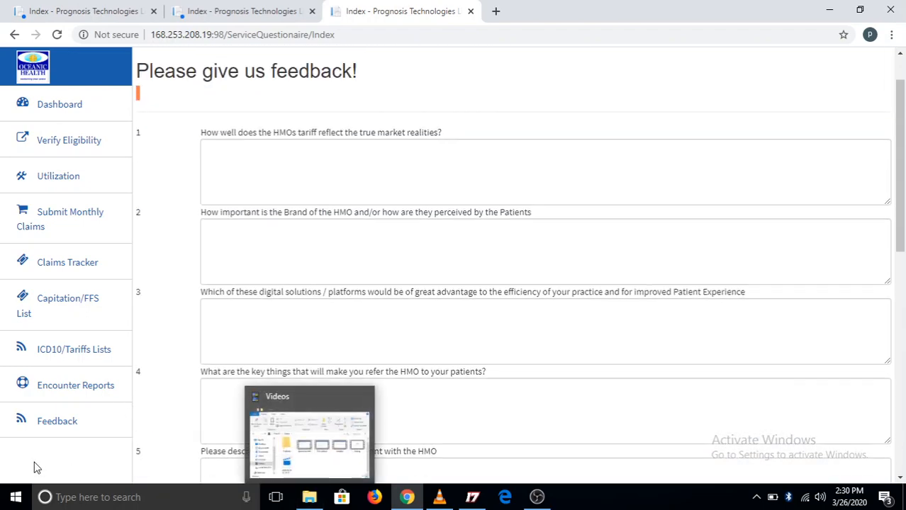
pyautogui.scroll(1, 32, 463)
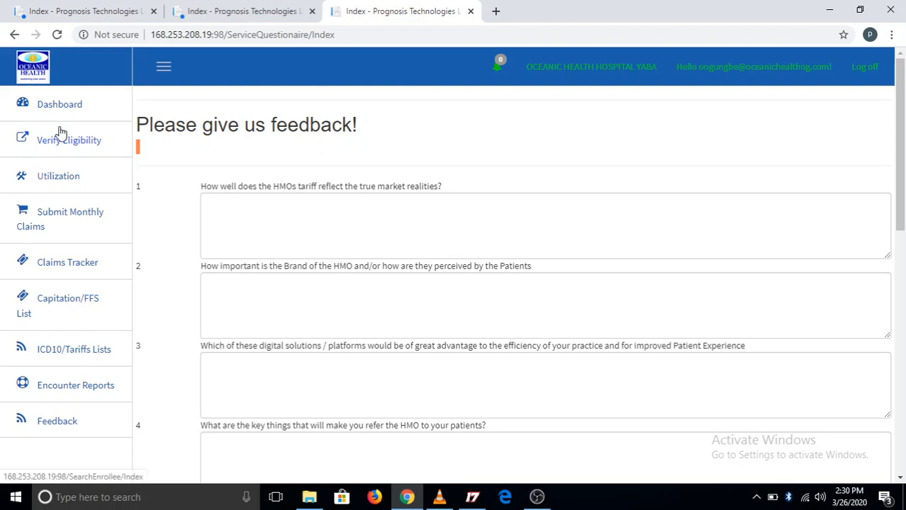